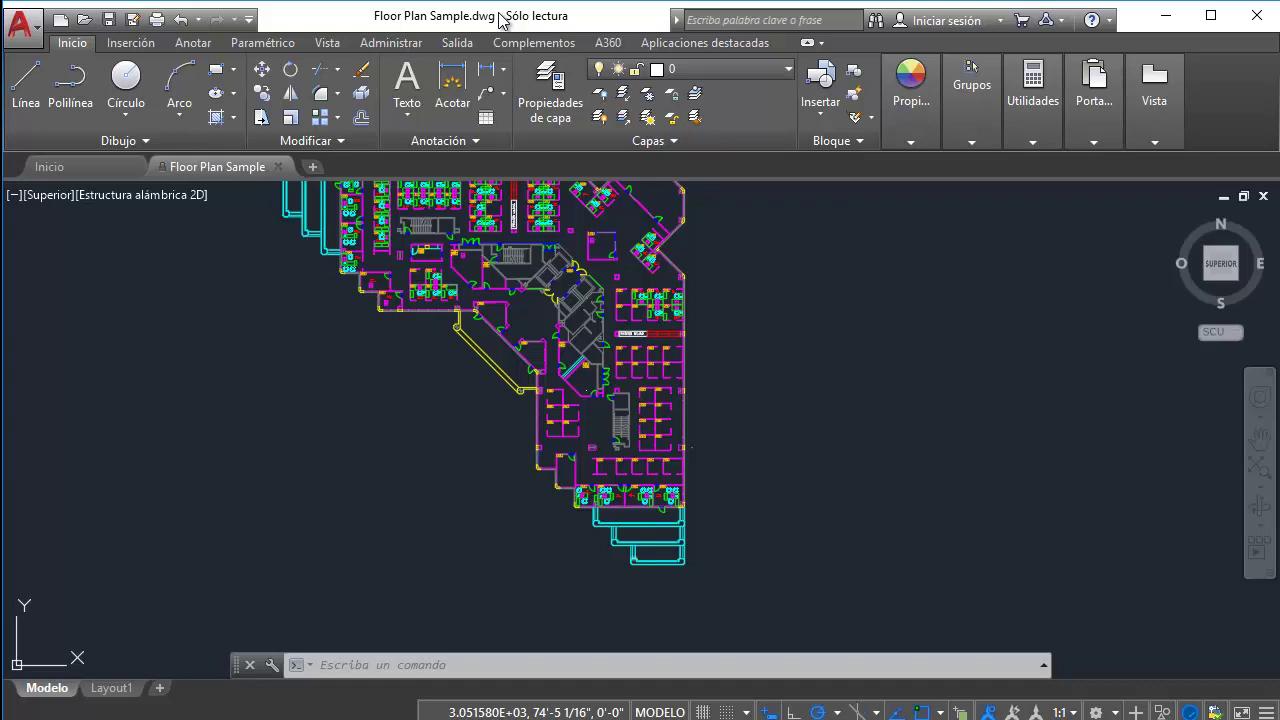
Pan the floor plan, cancel a started Line command, and zoom in on the top wall.
middle_click_drag(700, 276, 754, 323)
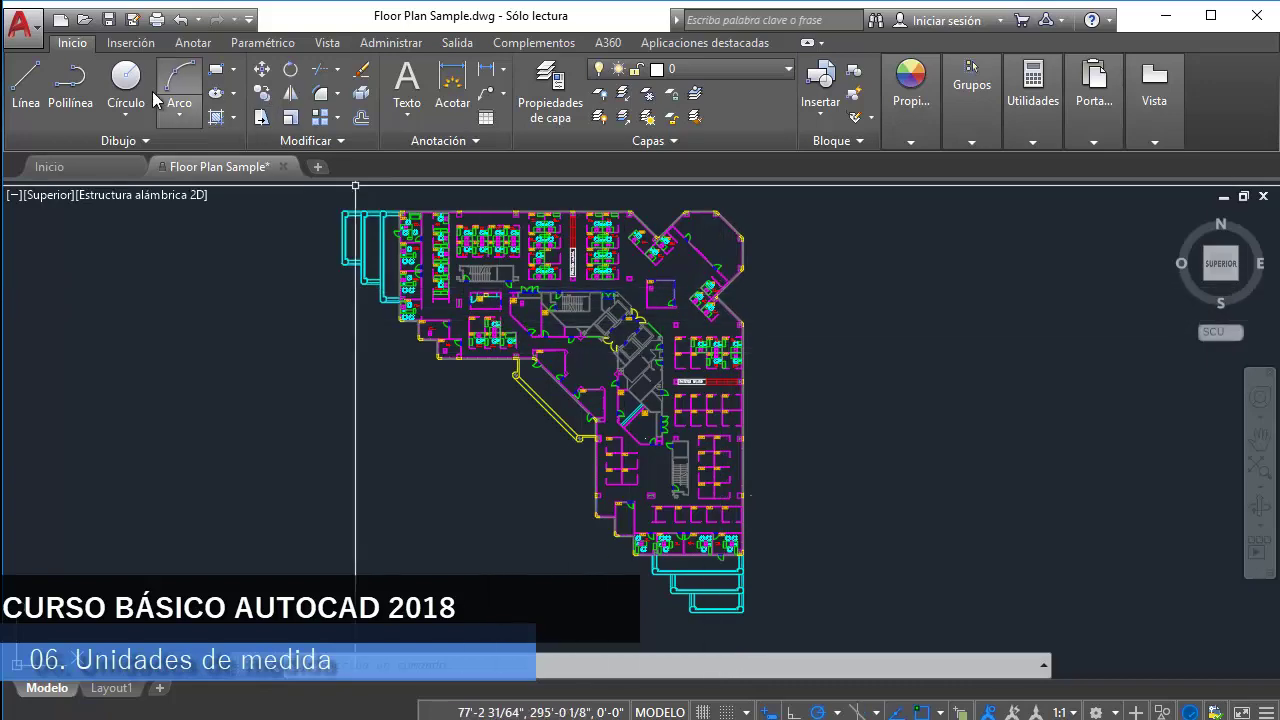
left_click(26, 85)
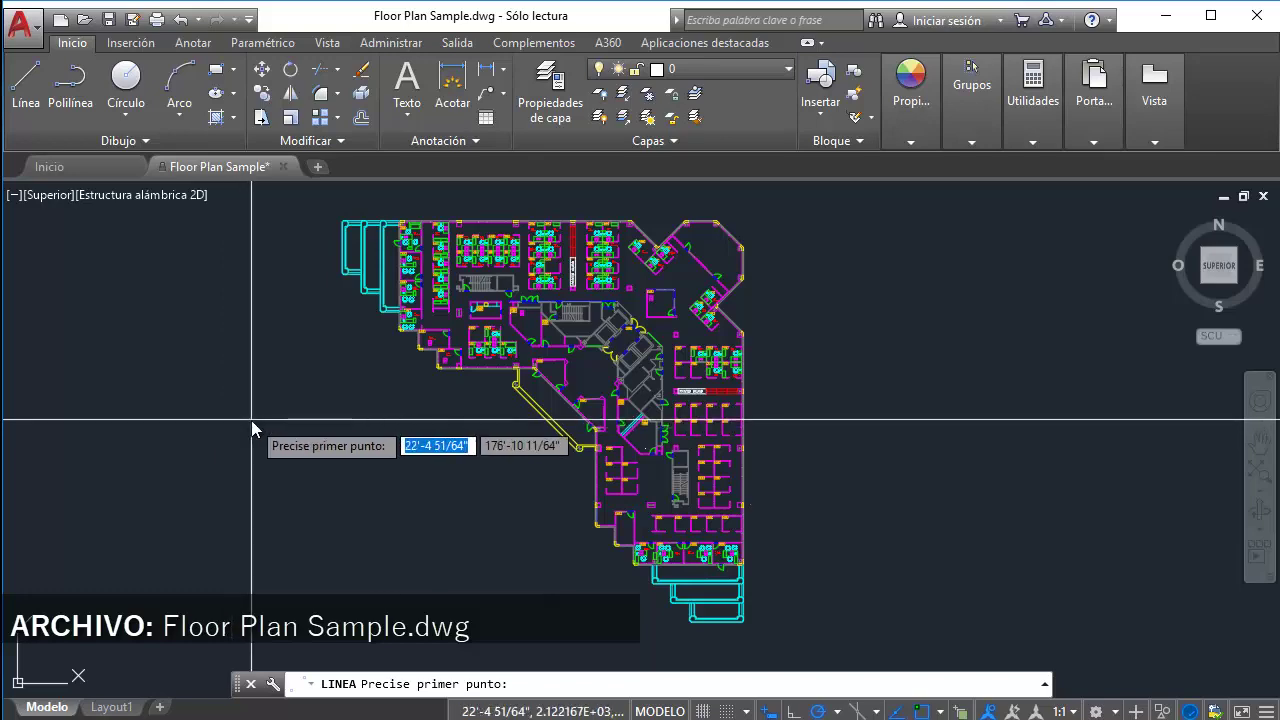
key("Escape")
scroll(575, 227, "up", 1)
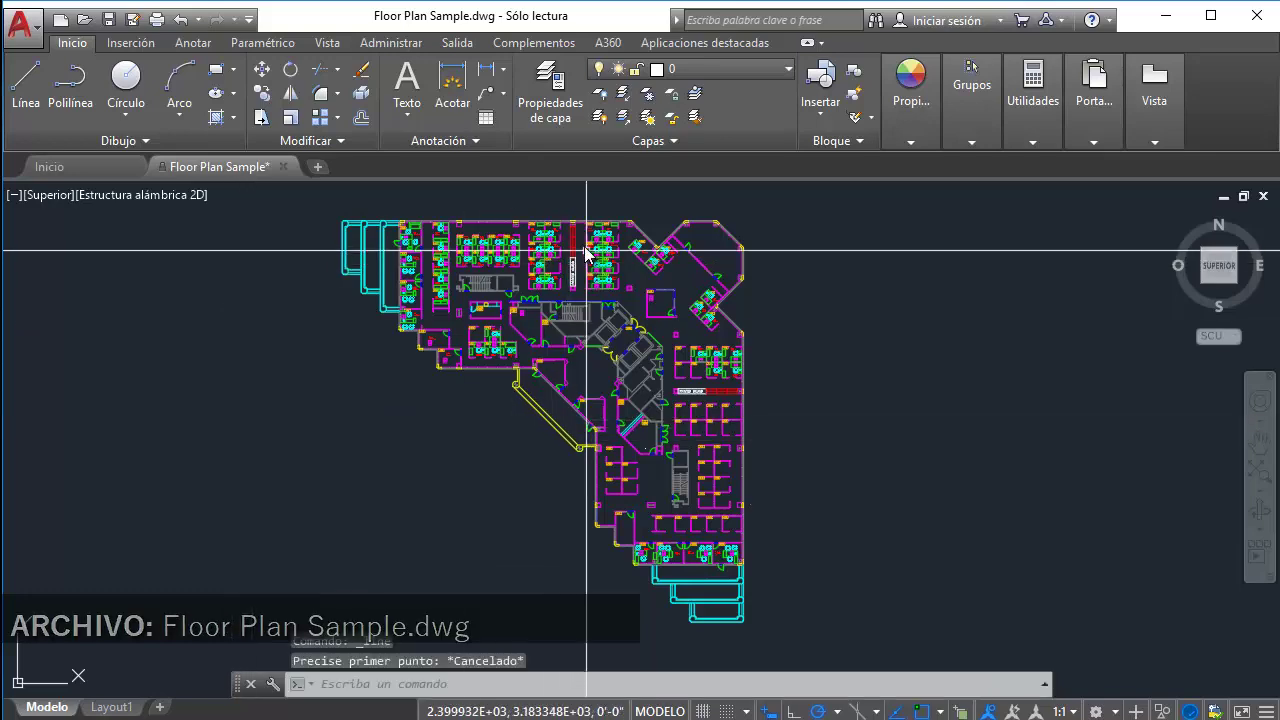
scroll(579, 224, "up", 2)
scroll(579, 227, "up", 2)
scroll(634, 289, "up", 1)
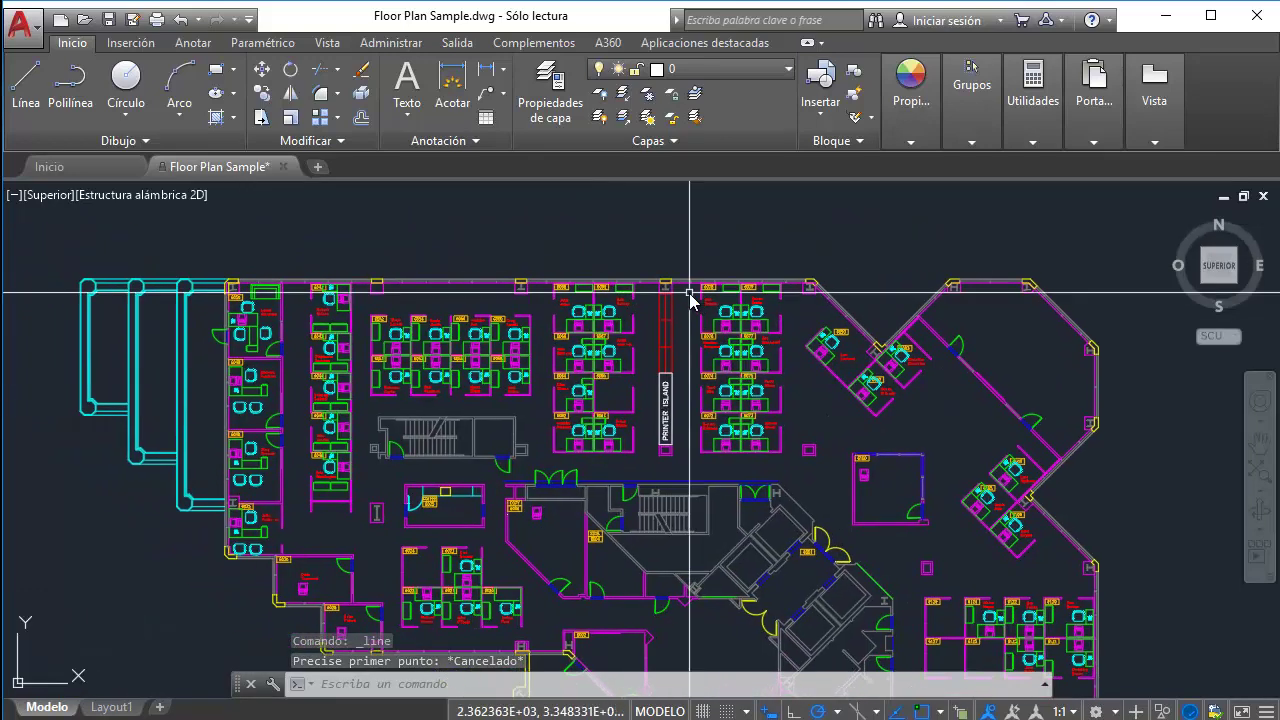
Set lengths to Decimales at 0.00 precision, insertion scale Metros, keeping Grados decimales angles.
type("UNIDADES")
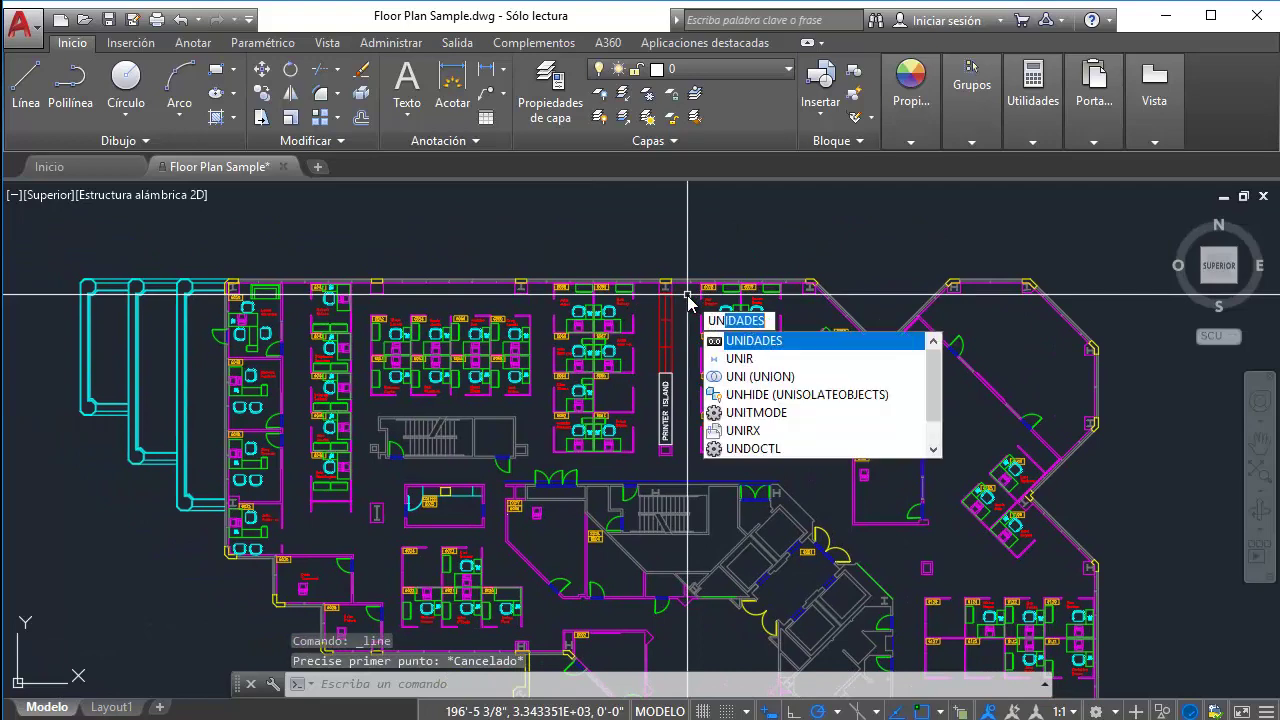
key("Return")
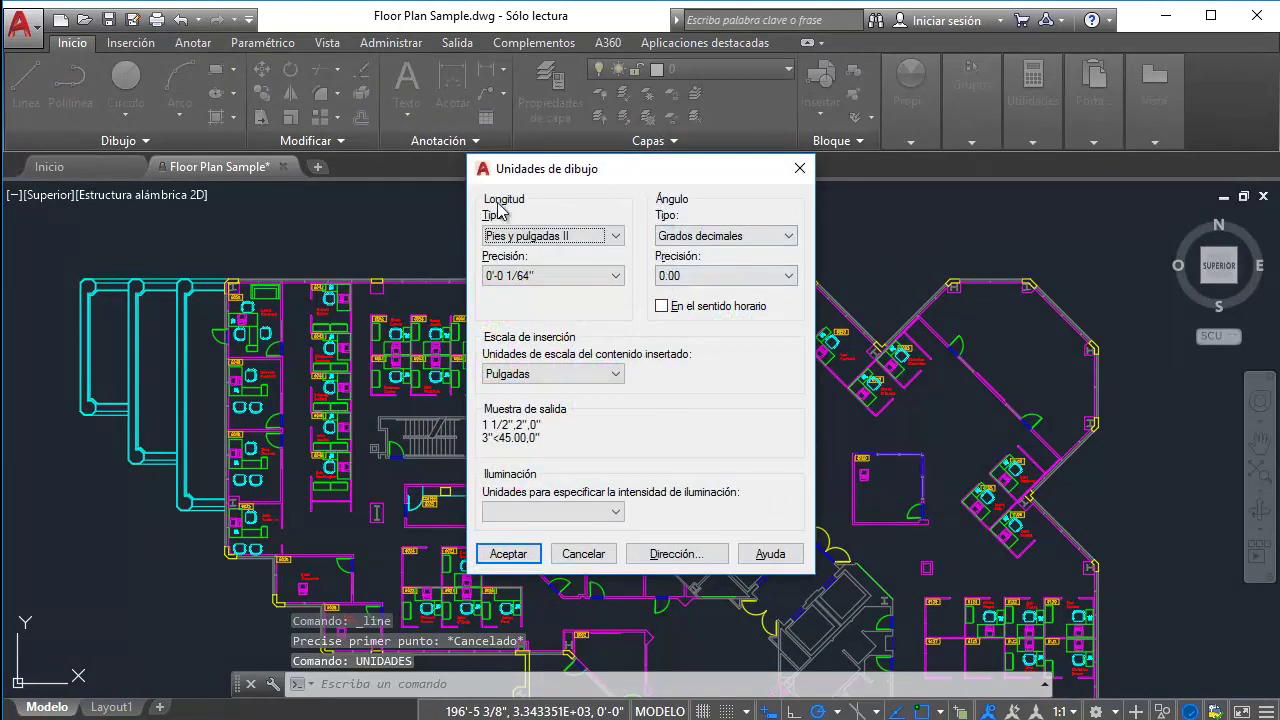
left_click(556, 236)
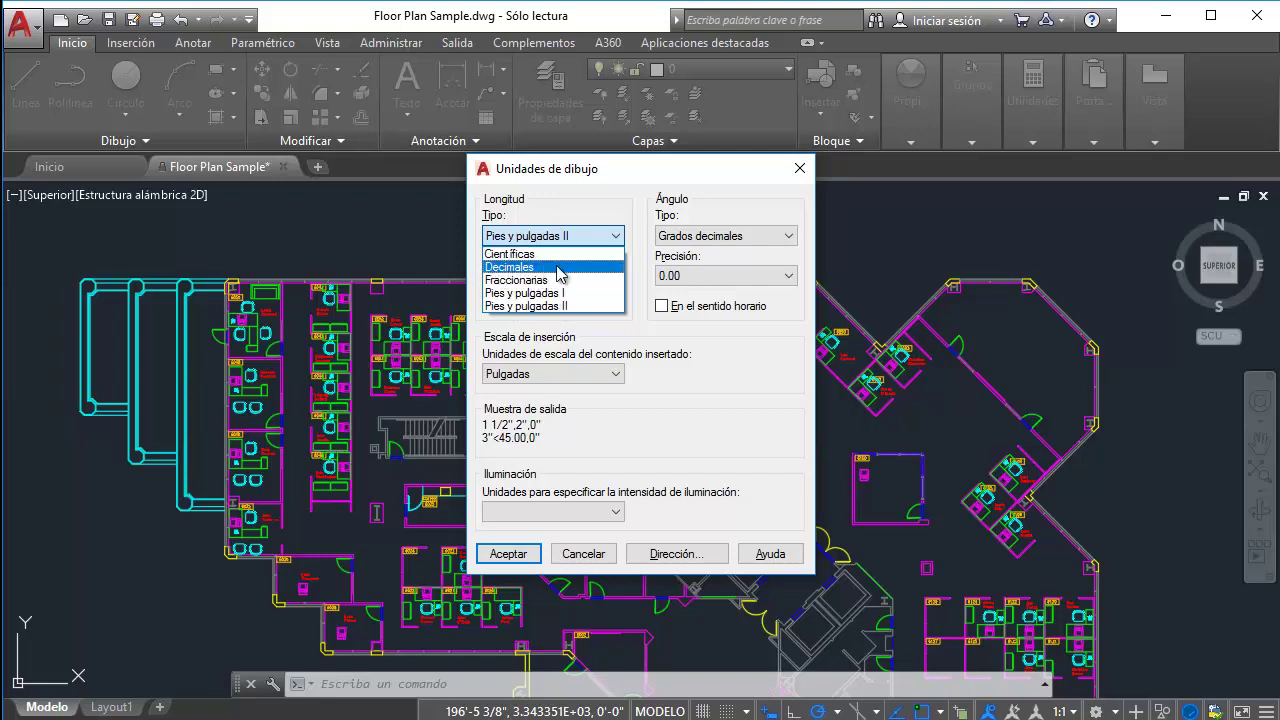
left_click(557, 270)
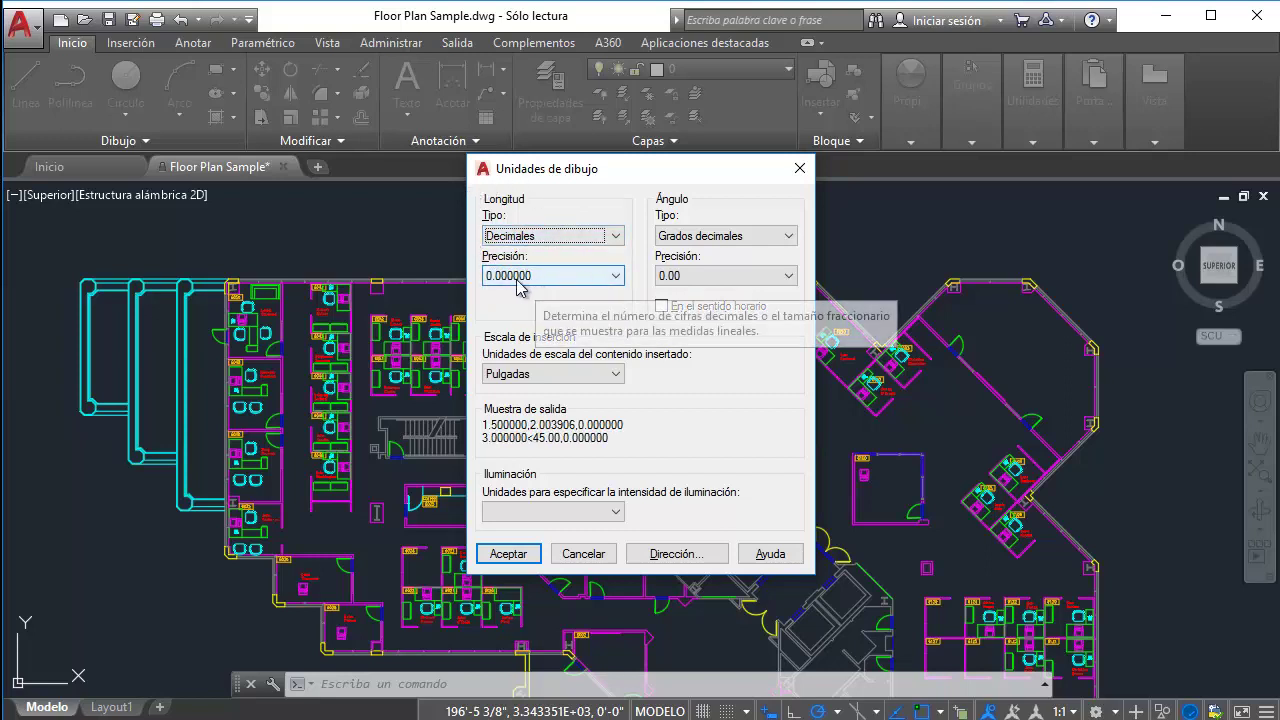
mouse_move(540, 280)
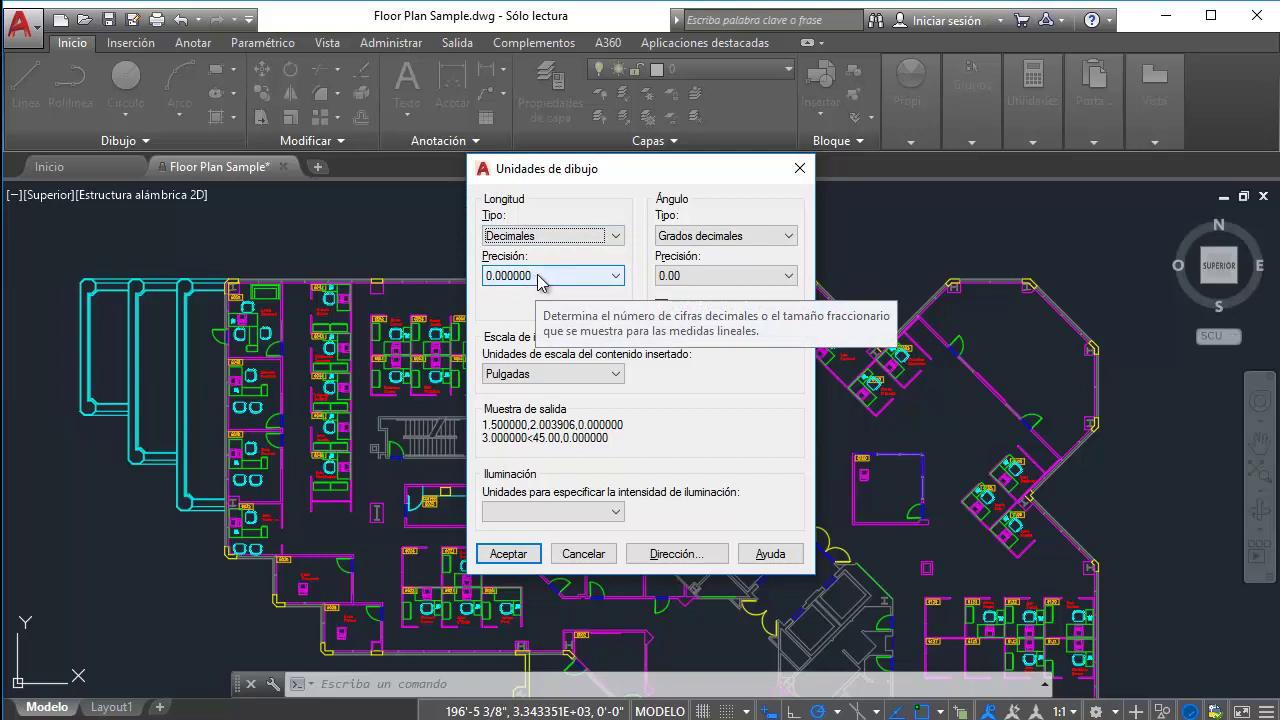
left_click(533, 280)
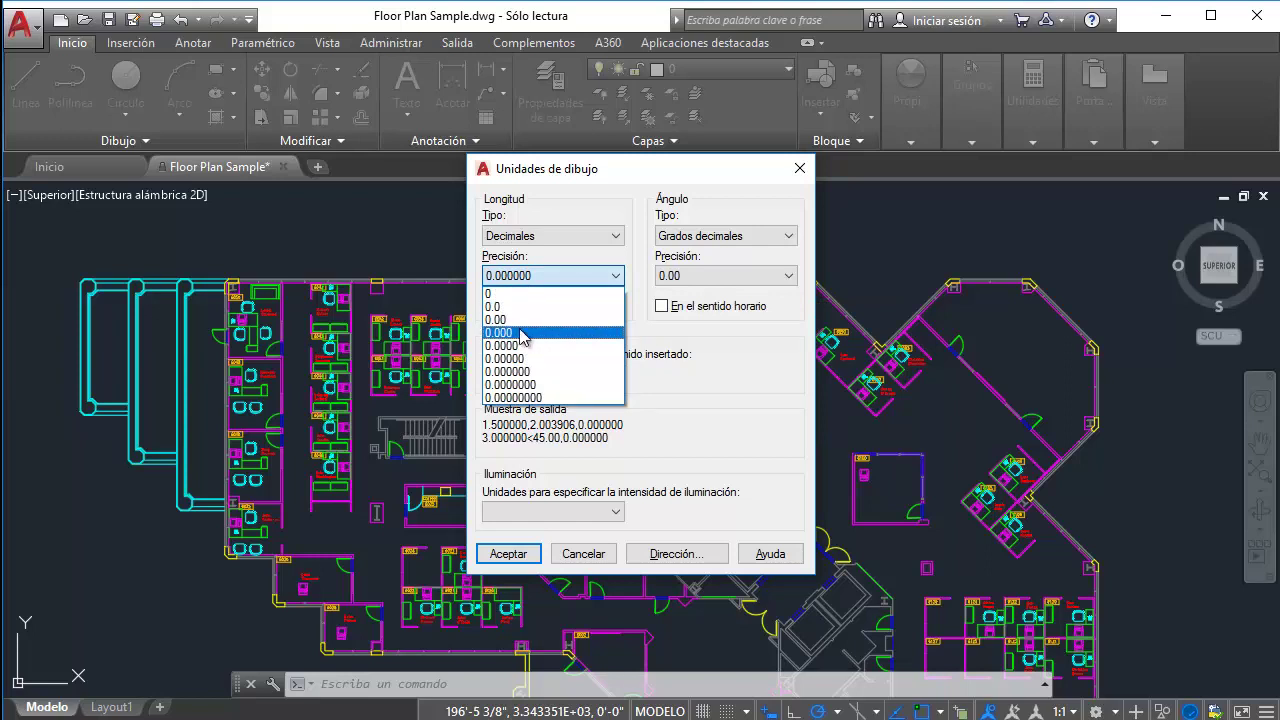
left_click(500, 319)
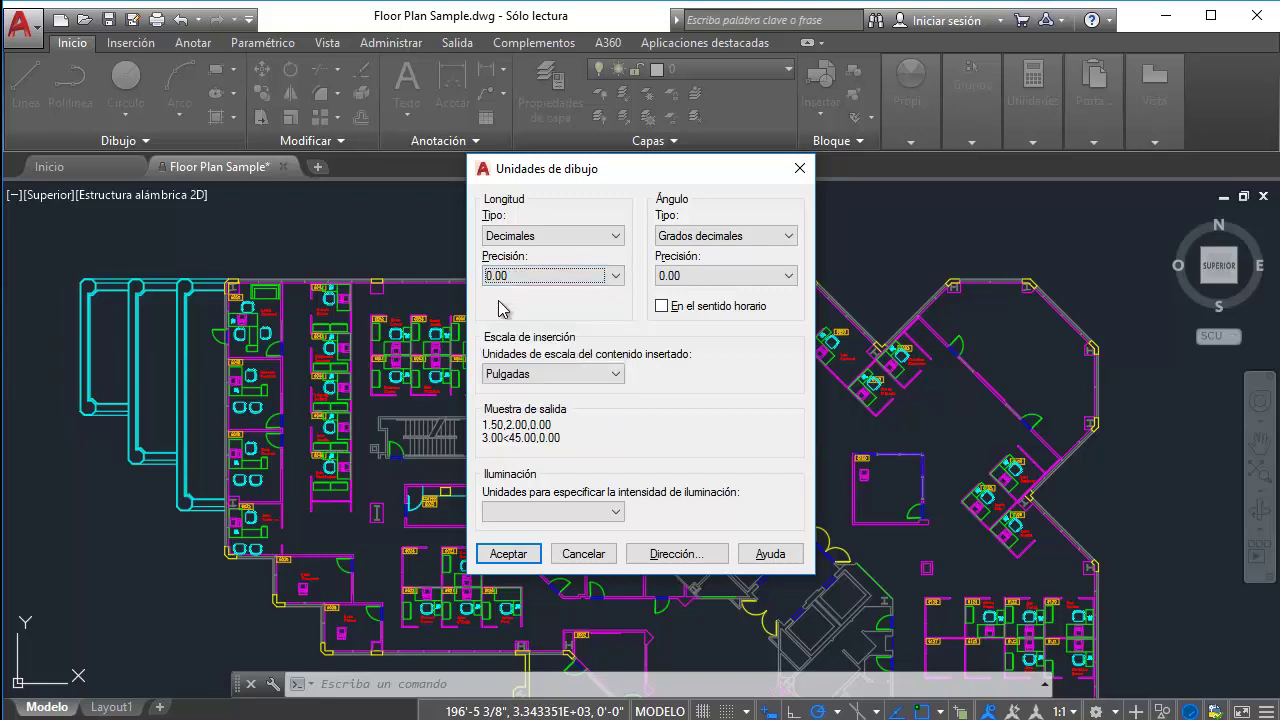
left_click(545, 374)
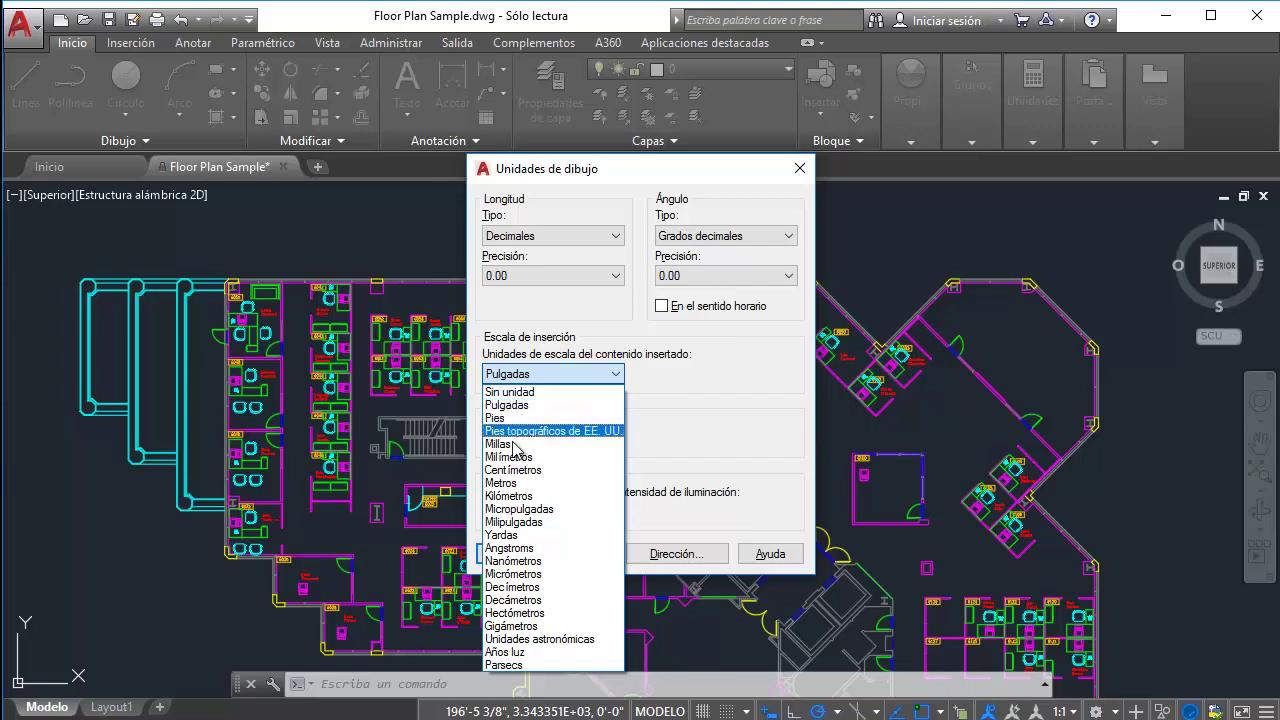
left_click(537, 483)
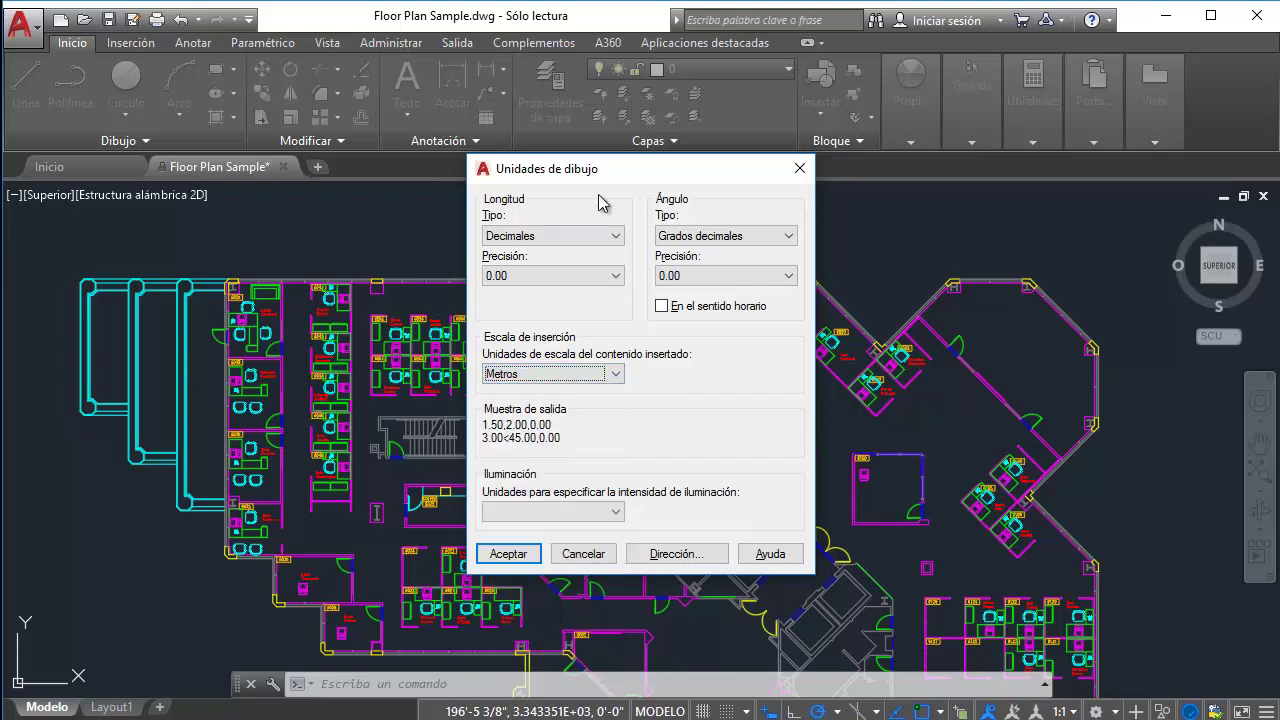
left_click_drag(607, 181, 540, 155)
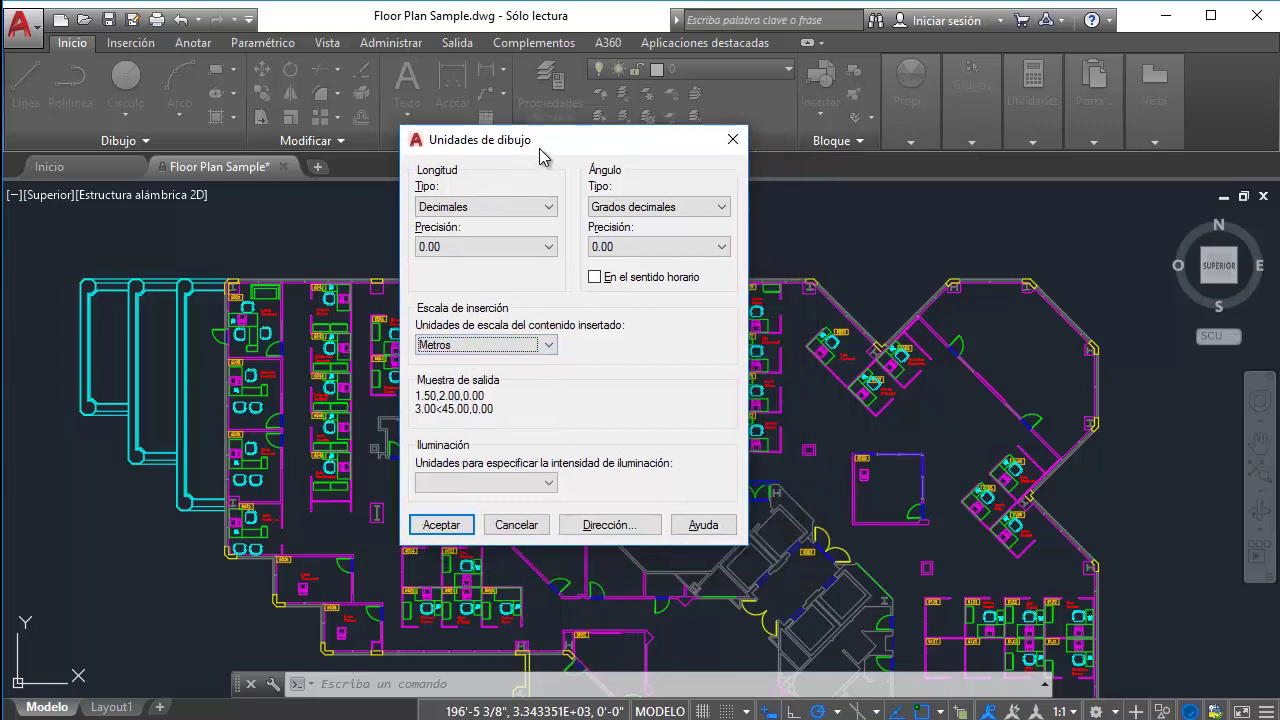
left_click(640, 207)
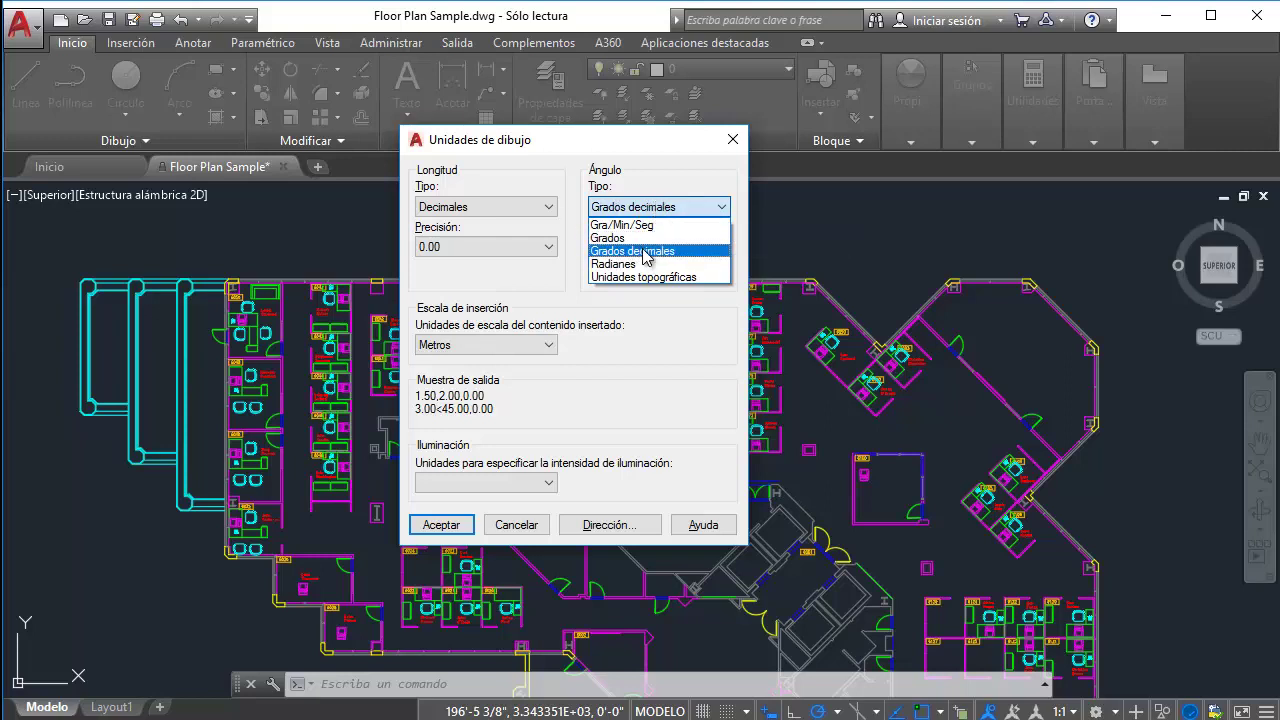
left_click(612, 252)
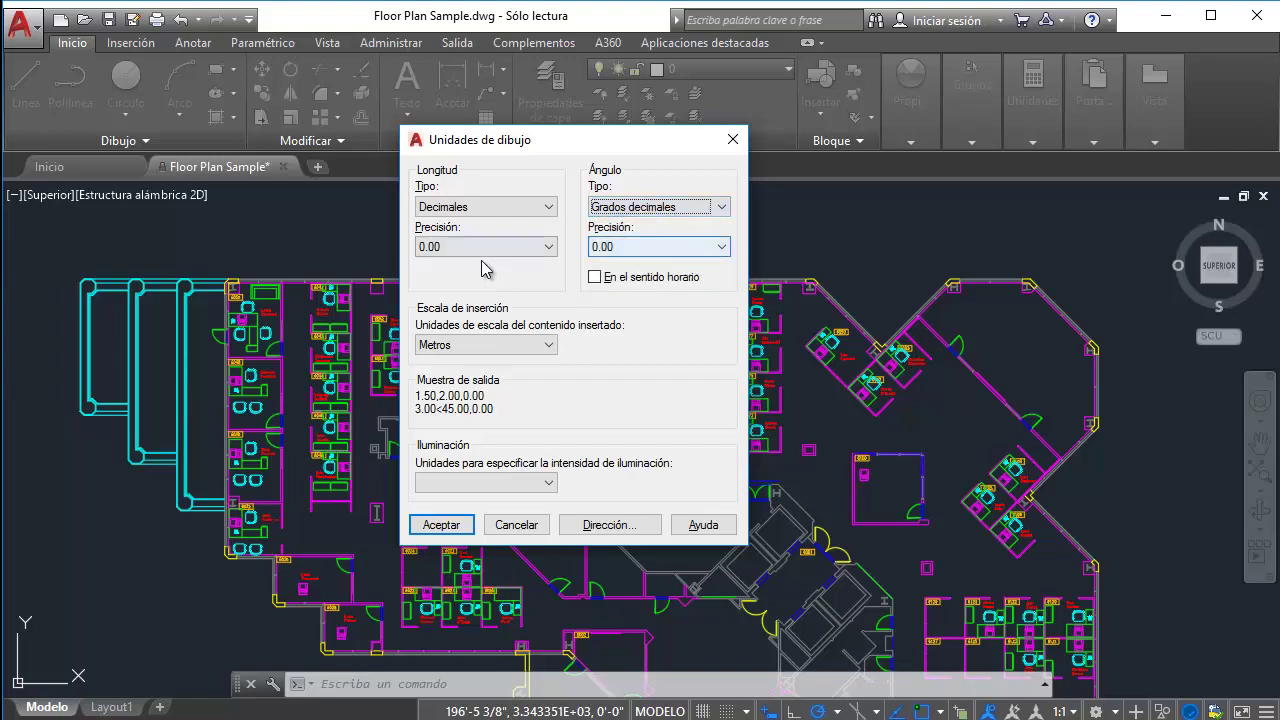
left_click(455, 528)
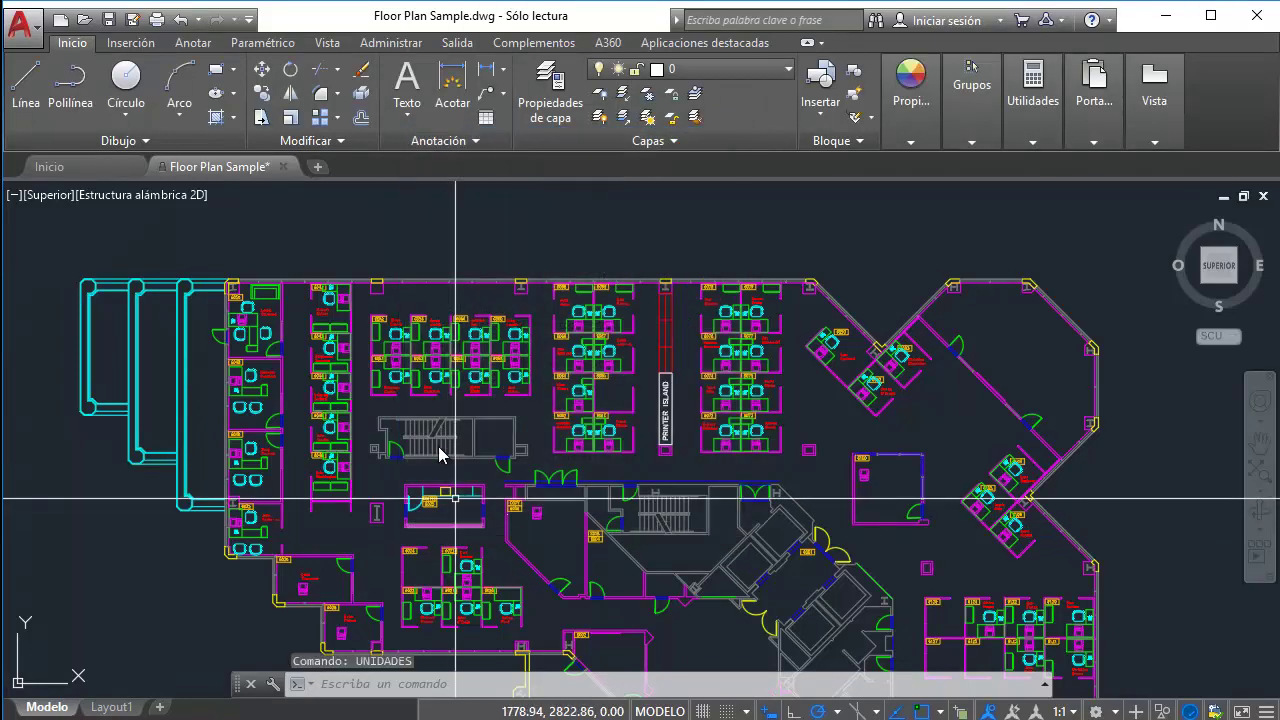
Shift the plan view and bring the Drawing Units dialog back up with UNI.
middle_click_drag(457, 334, 543, 320)
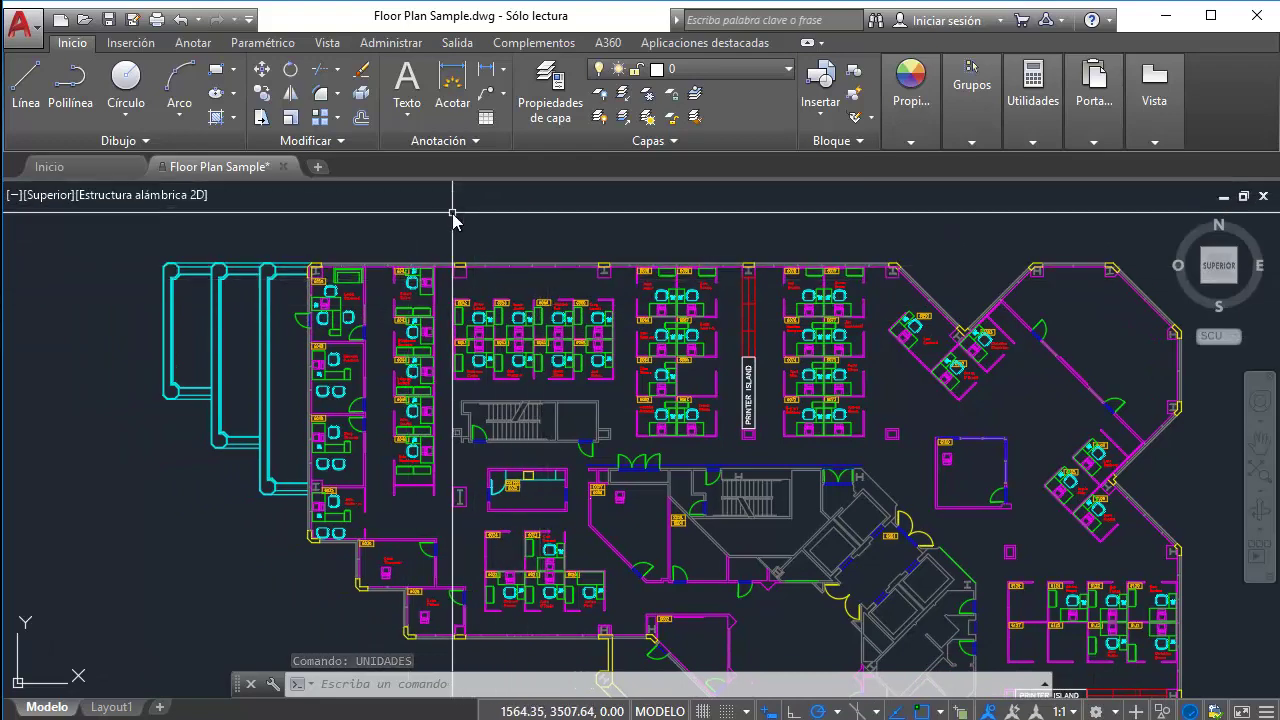
type("uni")
key("Return")
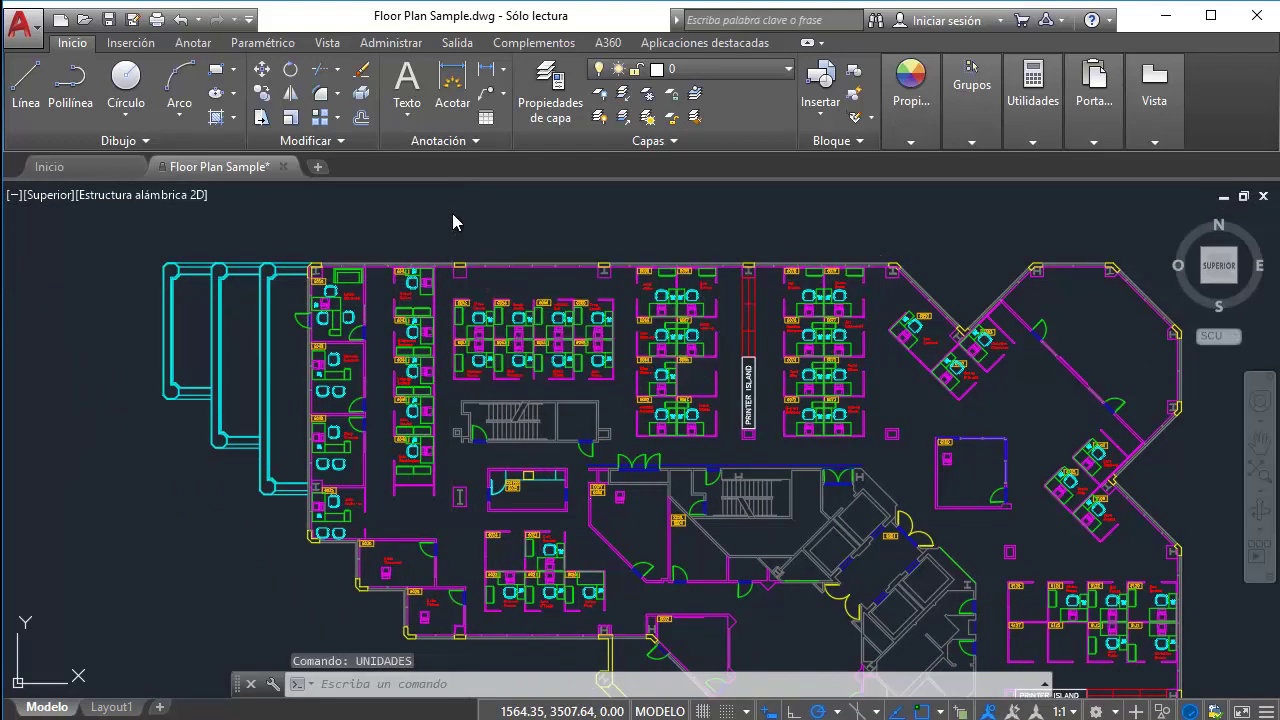
Switch lengths to Pies y pulgadas II with Pulgadas insertion scale and confirm.
left_click(472, 207)
left_click(476, 290)
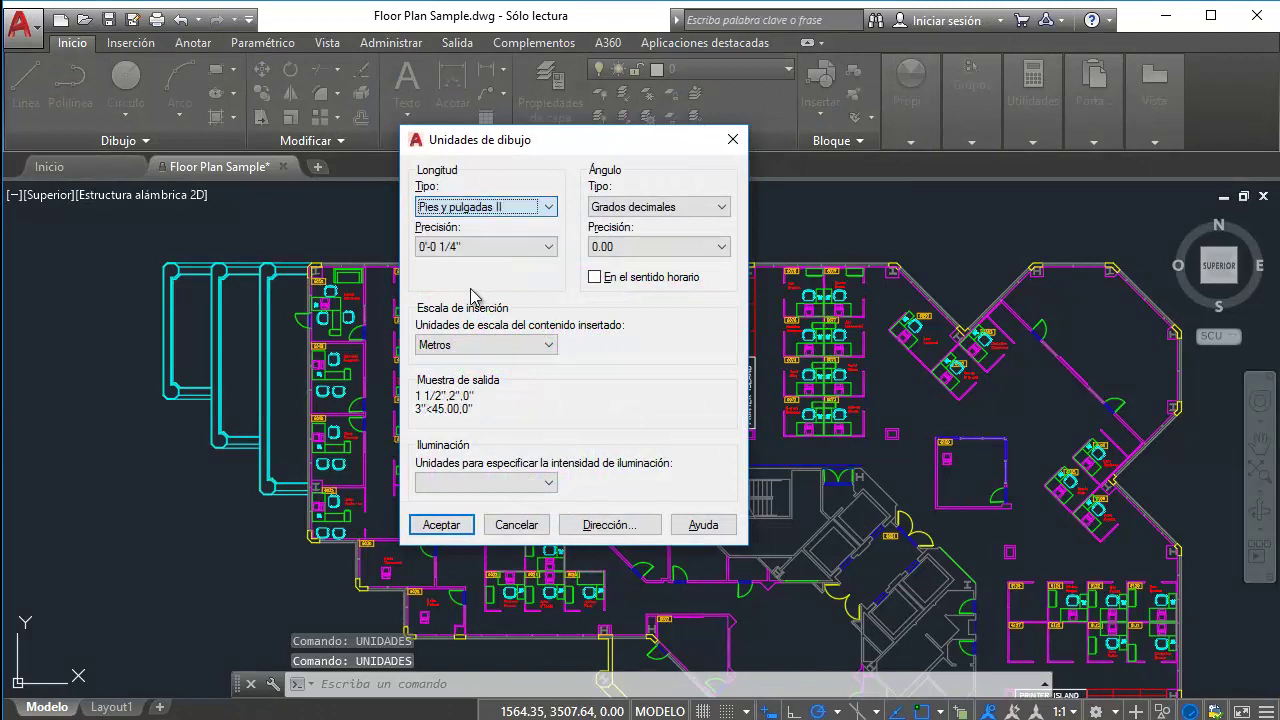
left_click(482, 345)
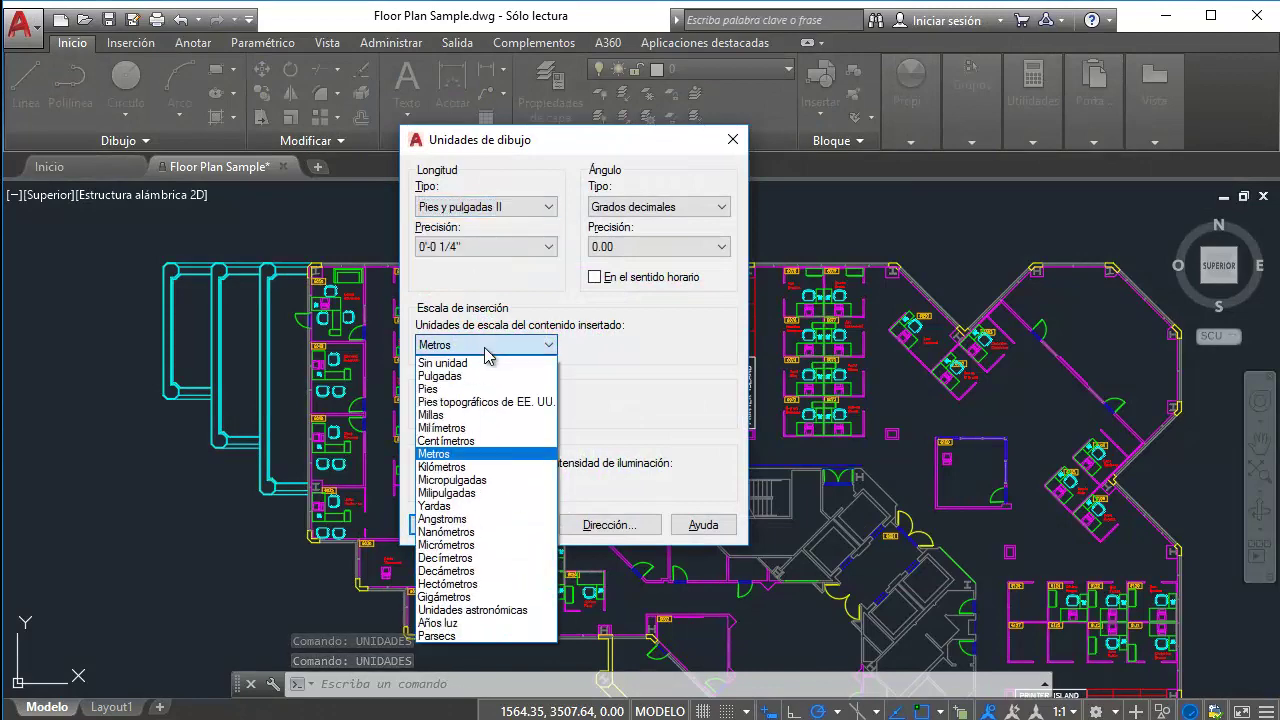
left_click(472, 378)
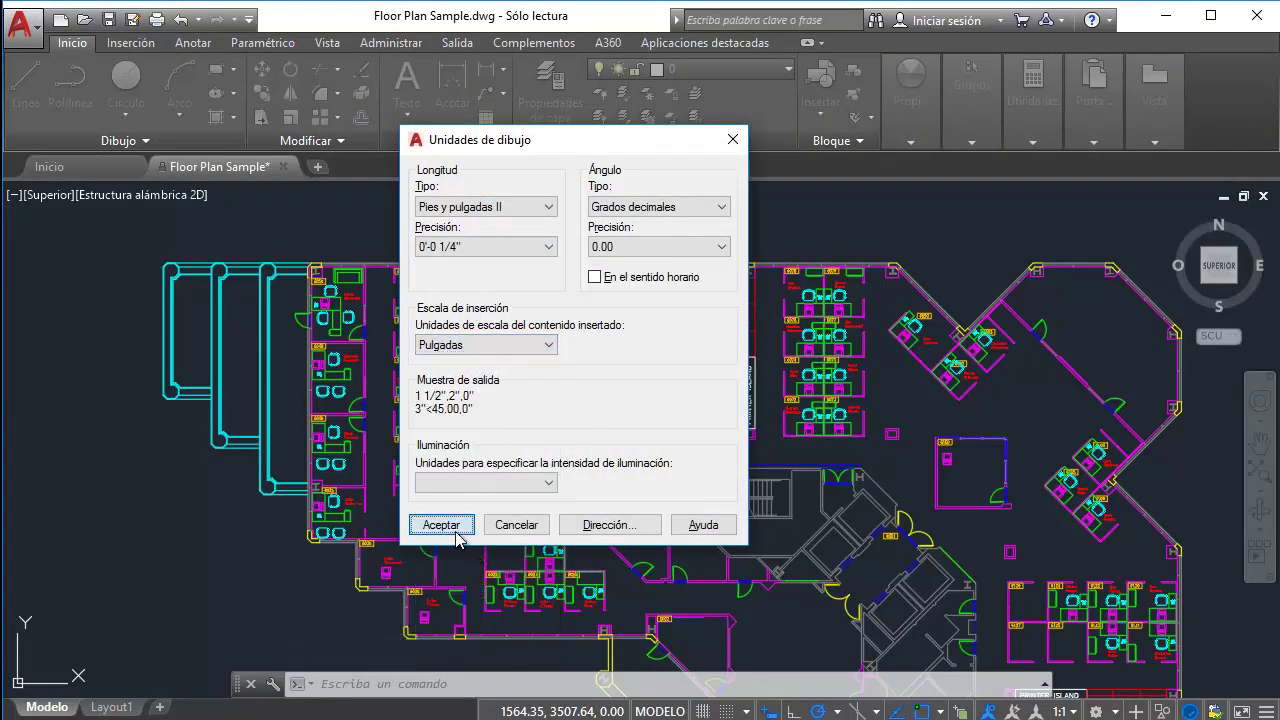
left_click(455, 525)
Zoom in and begin a selection window around the top wall line.
scroll(475, 255, "up", 6)
scroll(510, 420, "up", 2)
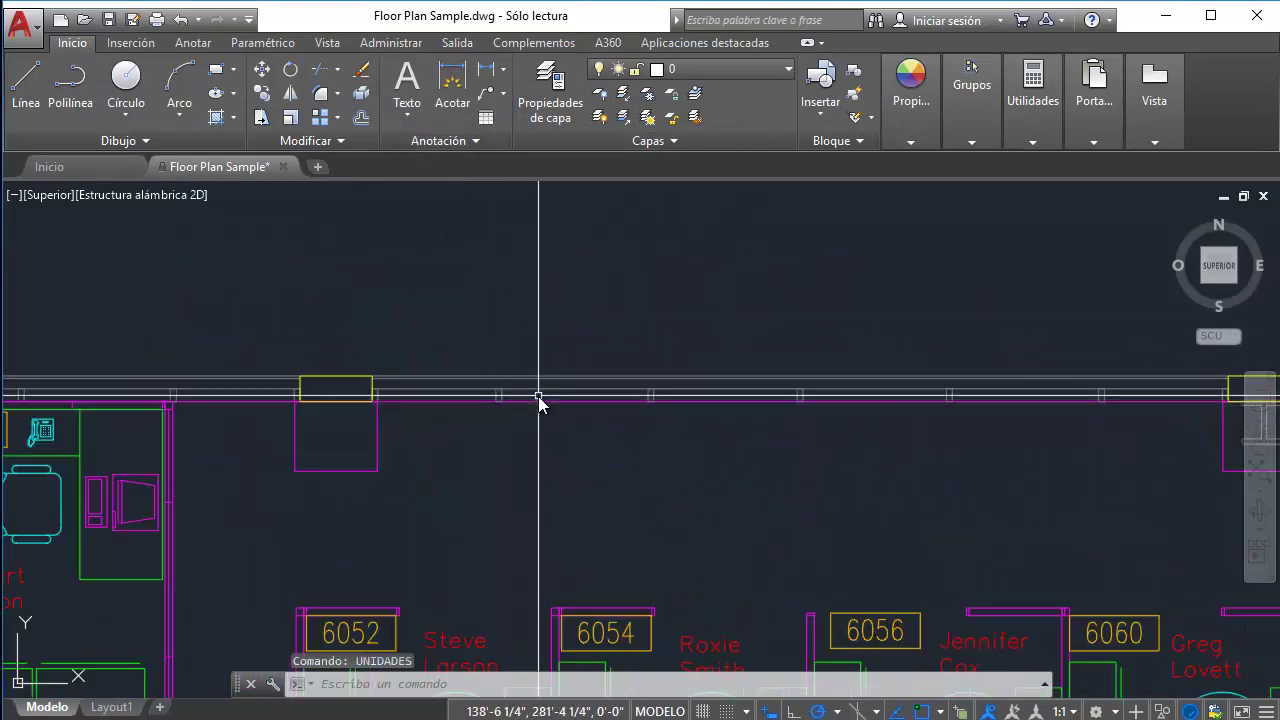
left_click(535, 395)
Select the long magenta wall line along the top of the plan.
left_click(945, 463)
middle_click_drag(945, 463, 760, 429)
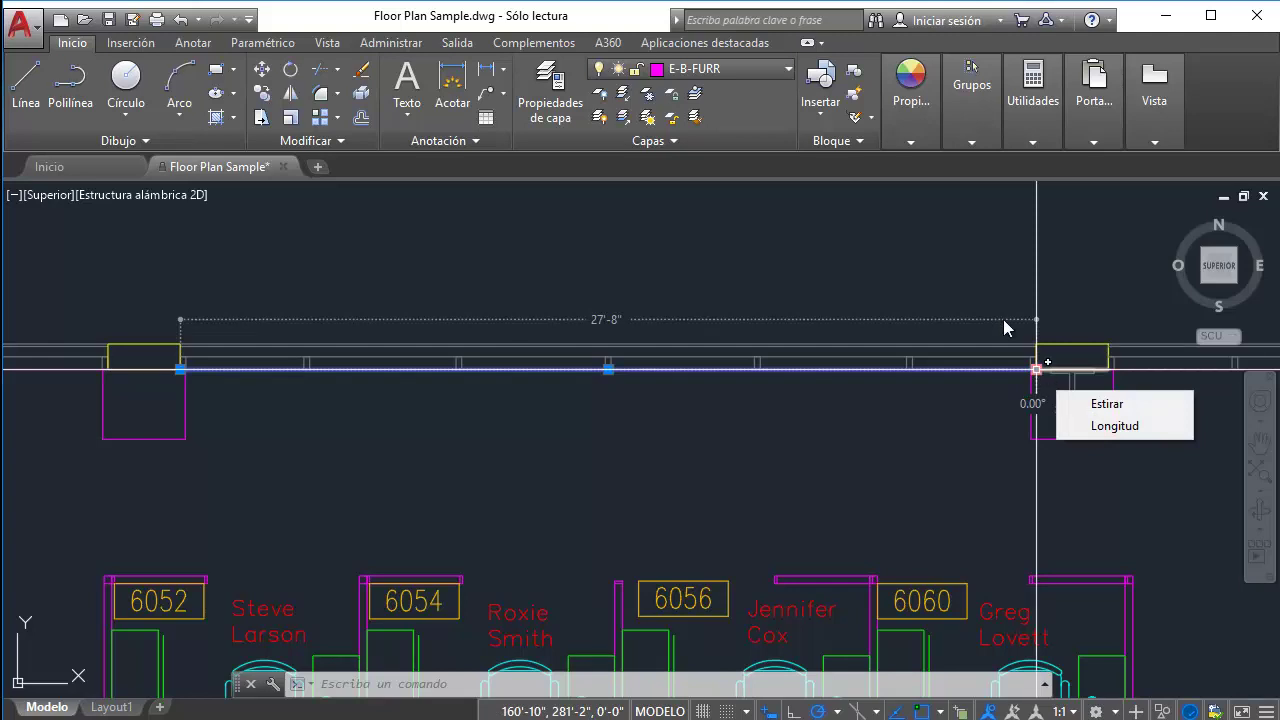
Restore Decimales lengths and Metros insertion scale via UN, then select the magenta wall line.
type("un")
key("Return")
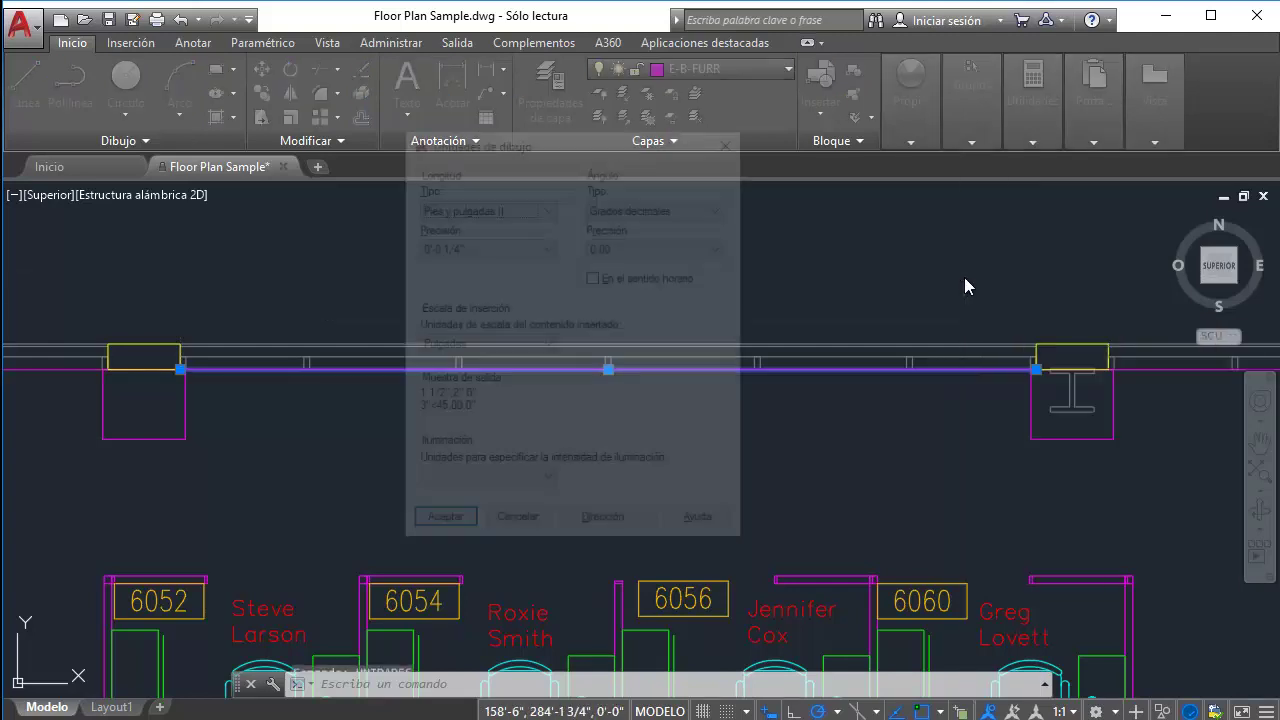
left_click(515, 210)
left_click(490, 258)
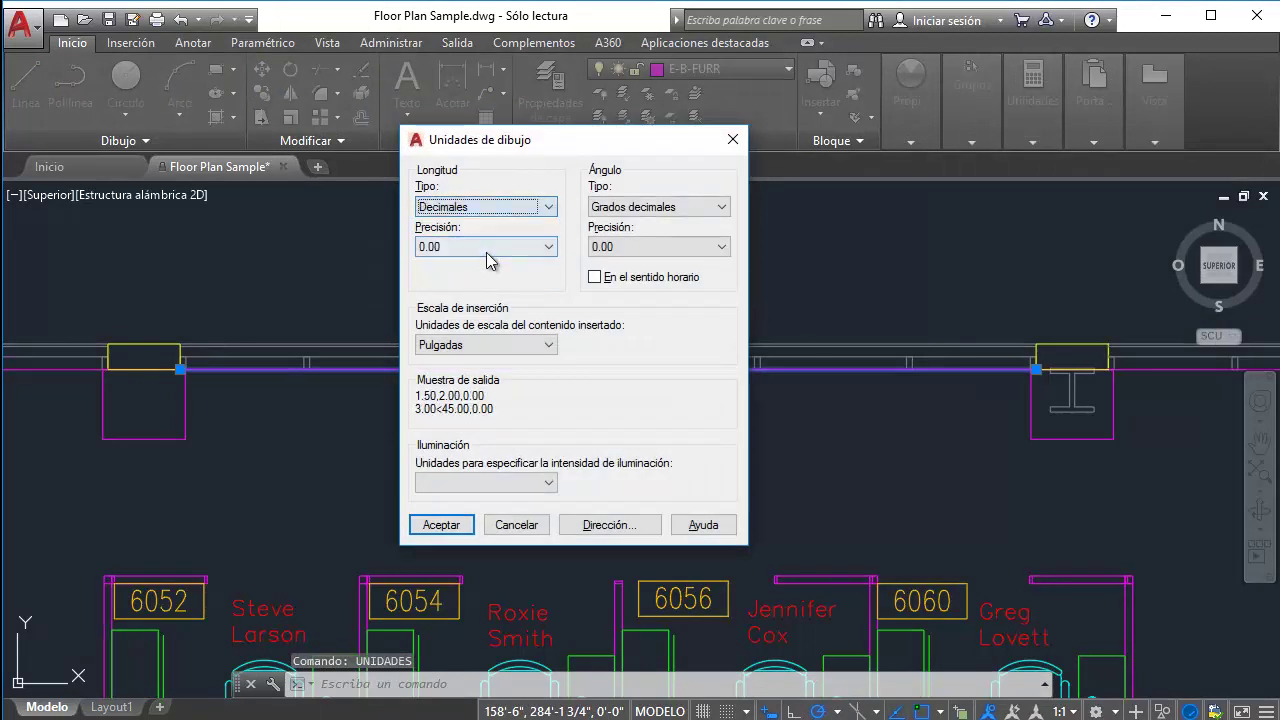
left_click(457, 345)
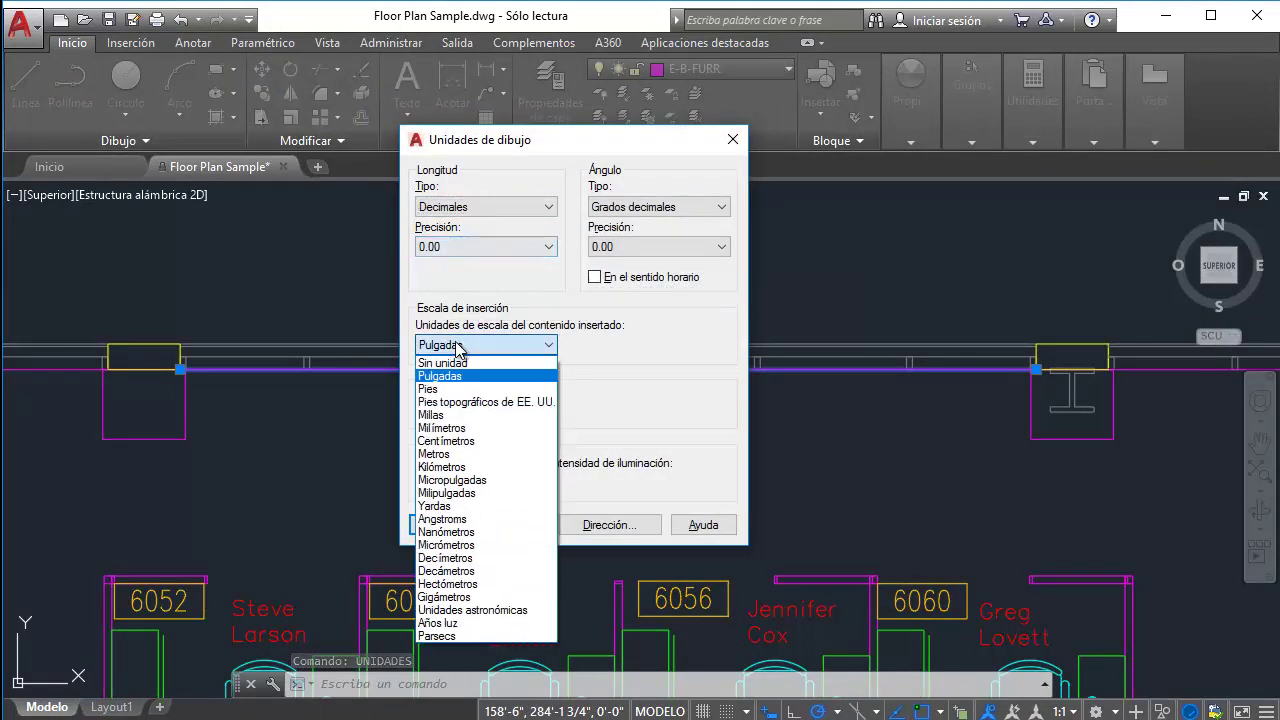
left_click(459, 455)
left_click(437, 525)
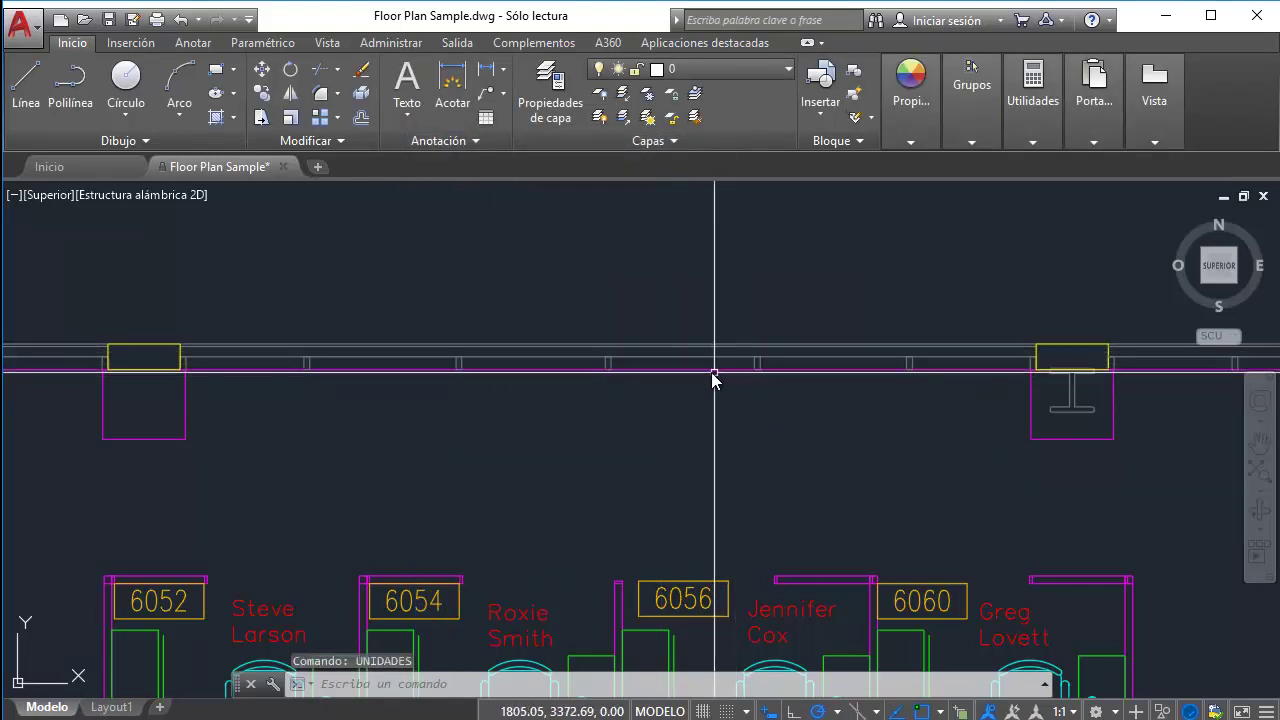
left_click(714, 372)
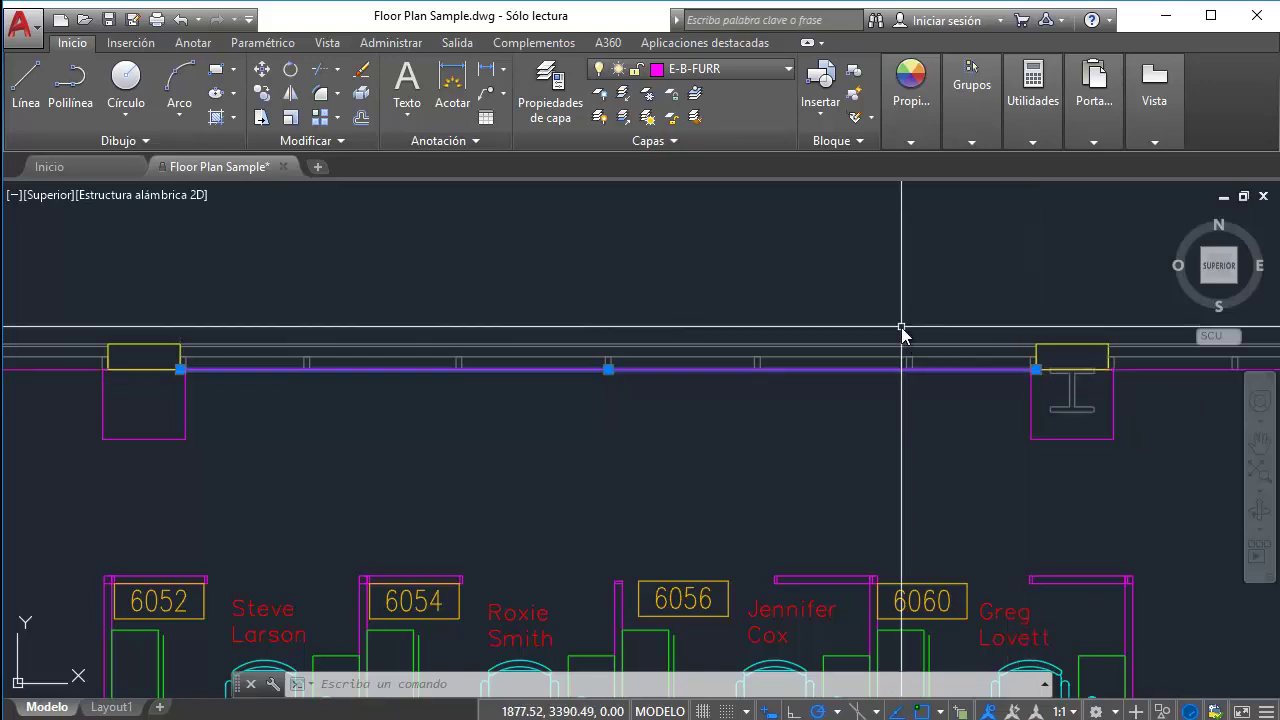
Reopen Drawing Units with UN to review the Decimales and Metros settings.
type("un")
key("Return")
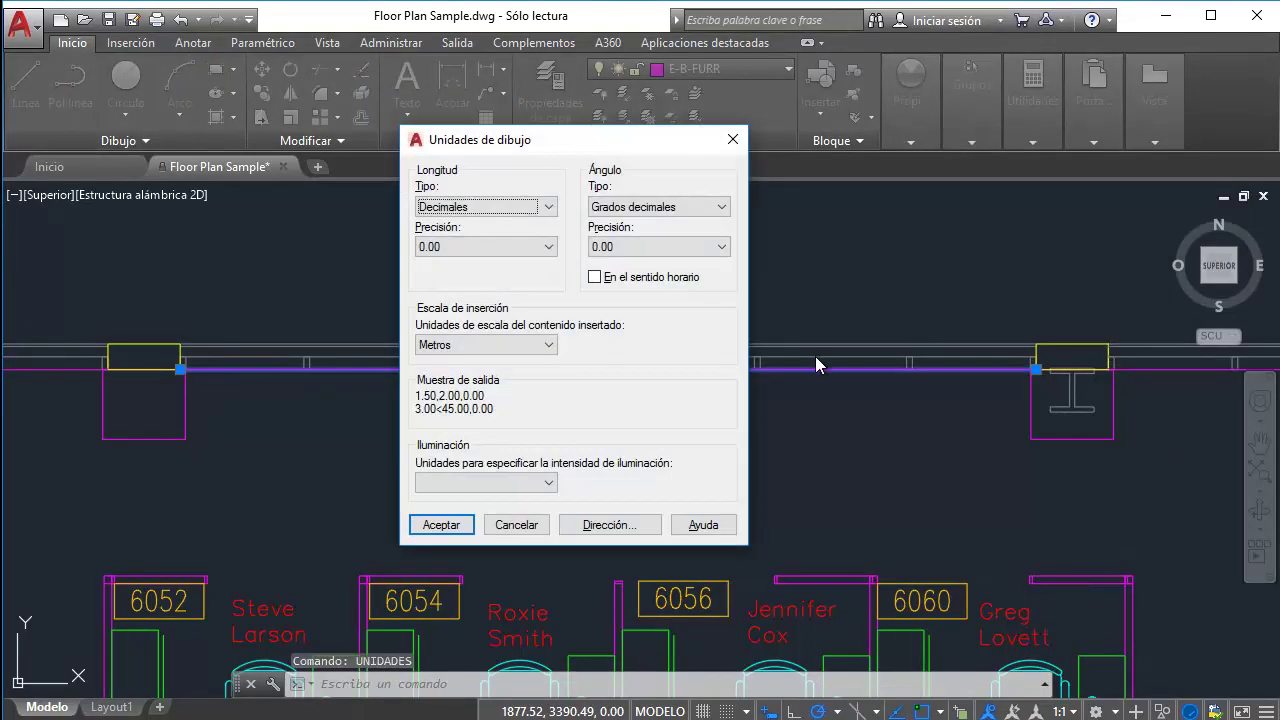
Change the insertion scale to Centímetros, confirm, and select the magenta wall line.
left_click(458, 344)
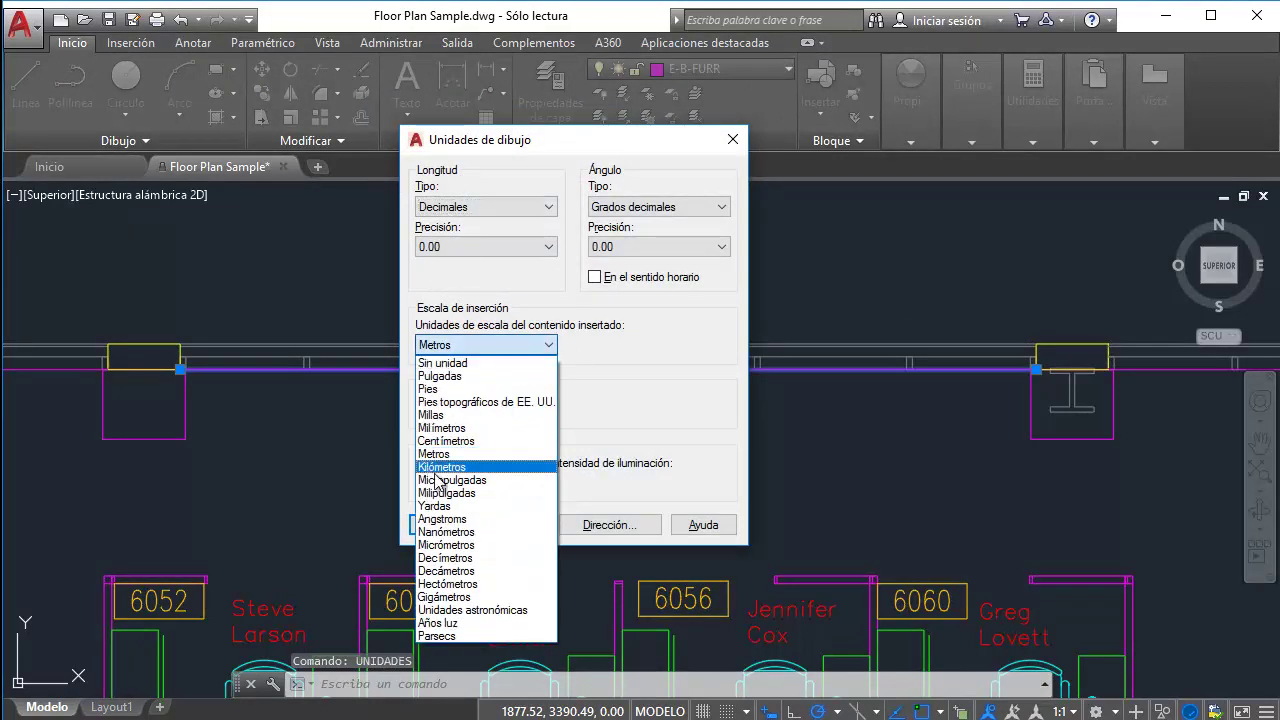
left_click(452, 442)
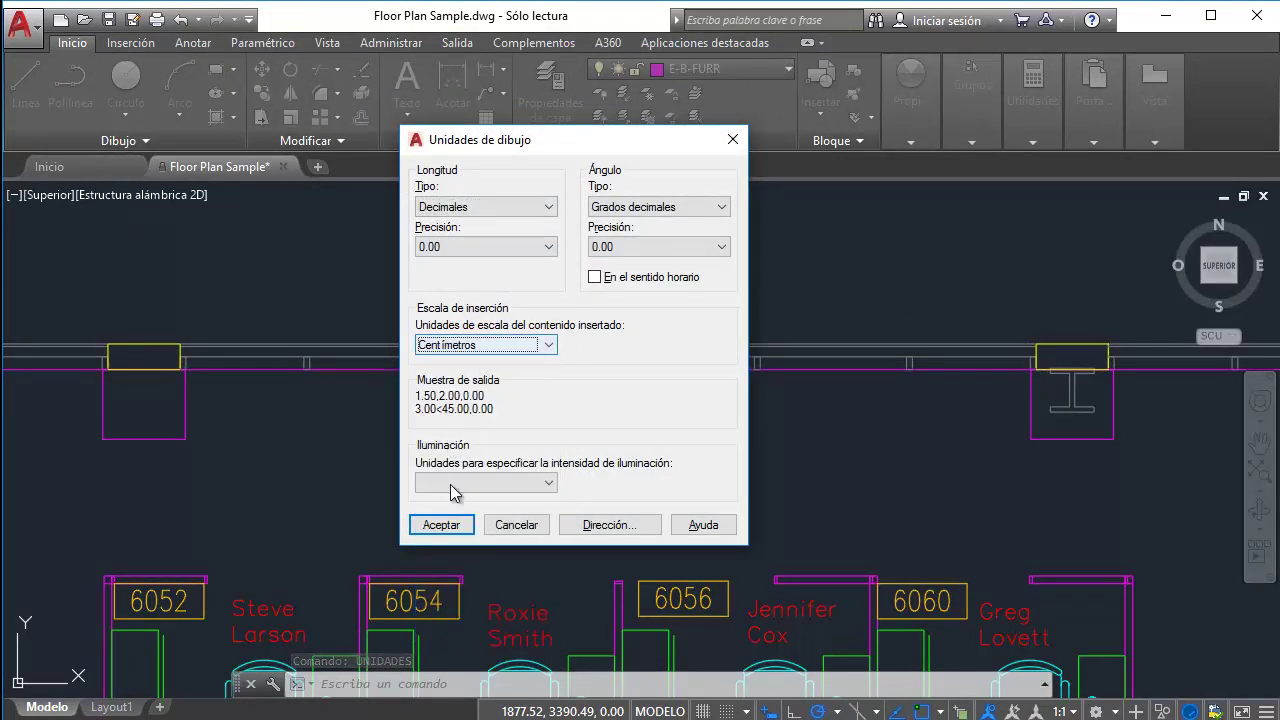
left_click(442, 524)
left_click(840, 369)
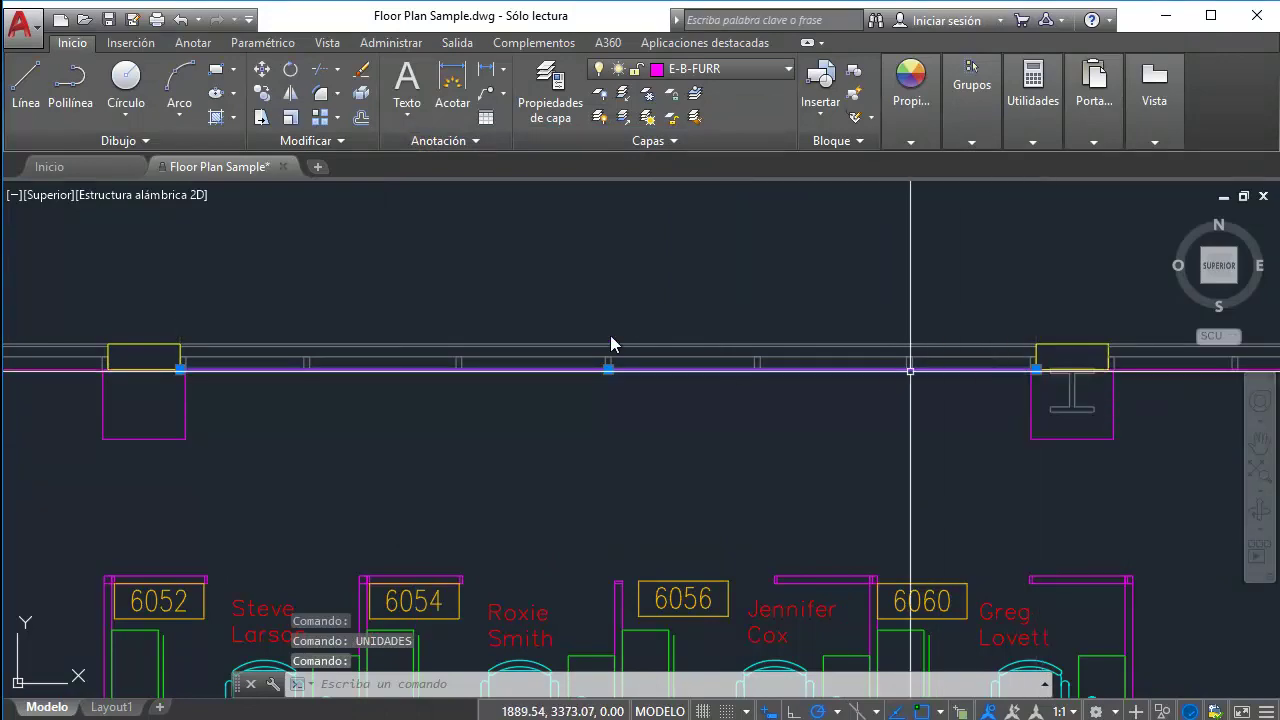
Zoom and pan around the floor plan to review the walls.
scroll(658, 322, "down", 4)
scroll(658, 322, "down", 2)
scroll(657, 300, "up", 2)
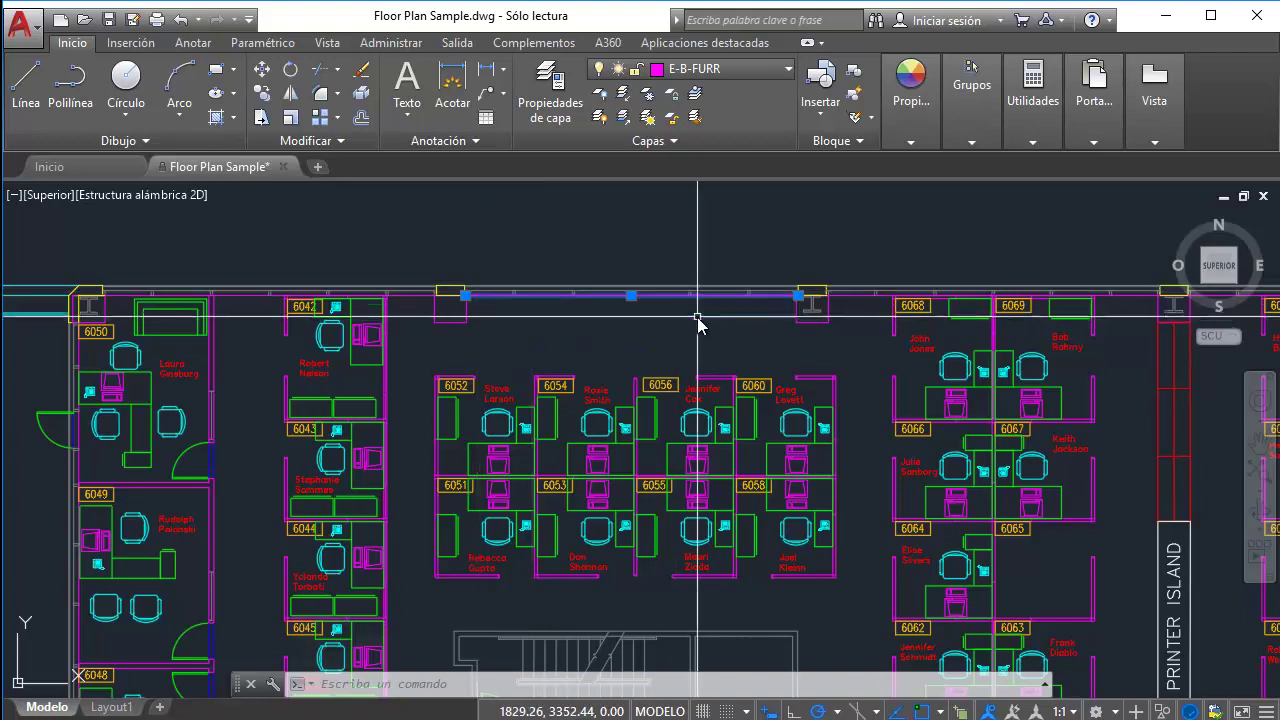
mouse_move(686, 286)
middle_mouse_down()
mouse_move(670, 277)
mouse_move(666, 243)
middle_mouse_up()
scroll(670, 277, "down", 2)
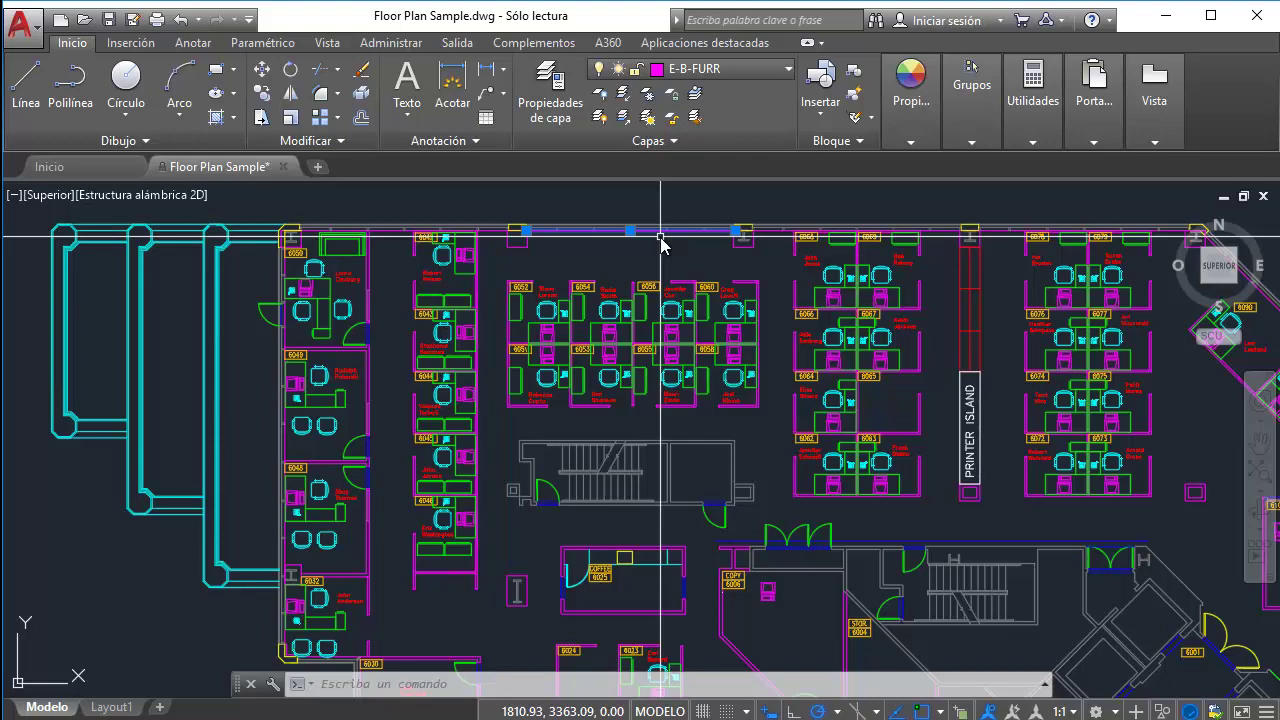
middle_click_drag(628, 257, 597, 280)
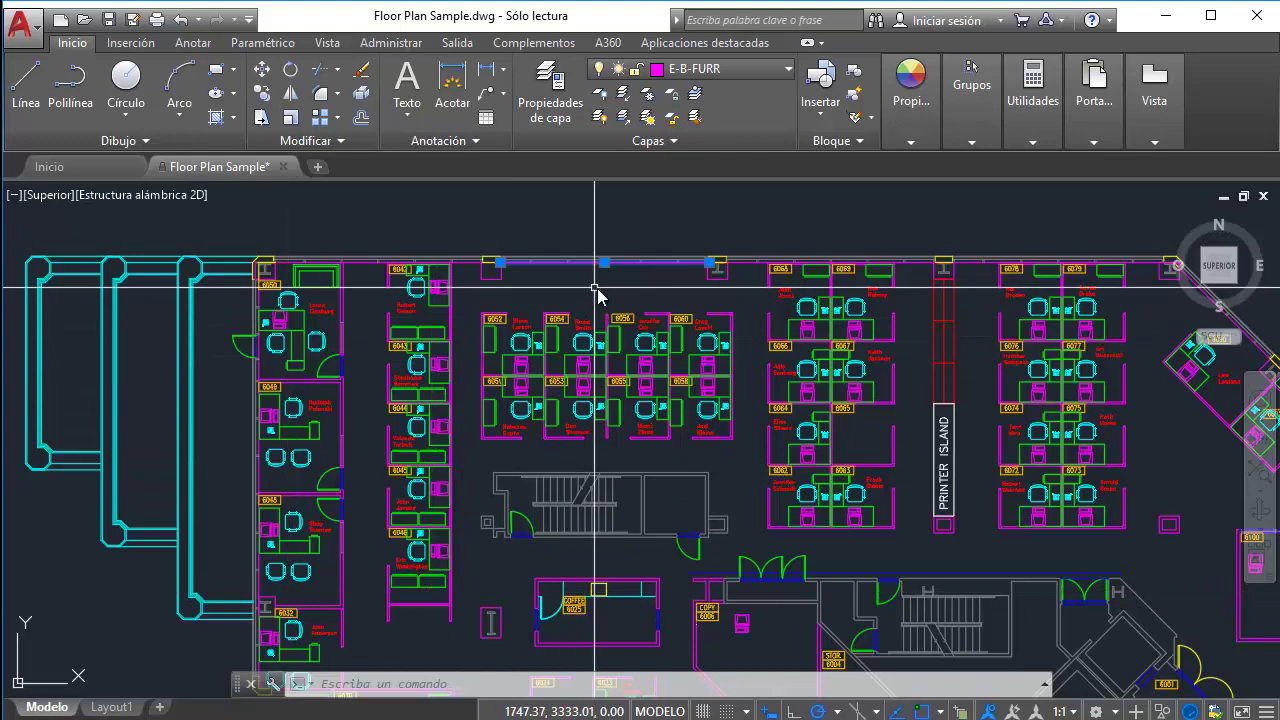
scroll(614, 292, "up", 1)
scroll(612, 300, "up", 1)
scroll(610, 310, "up", 1)
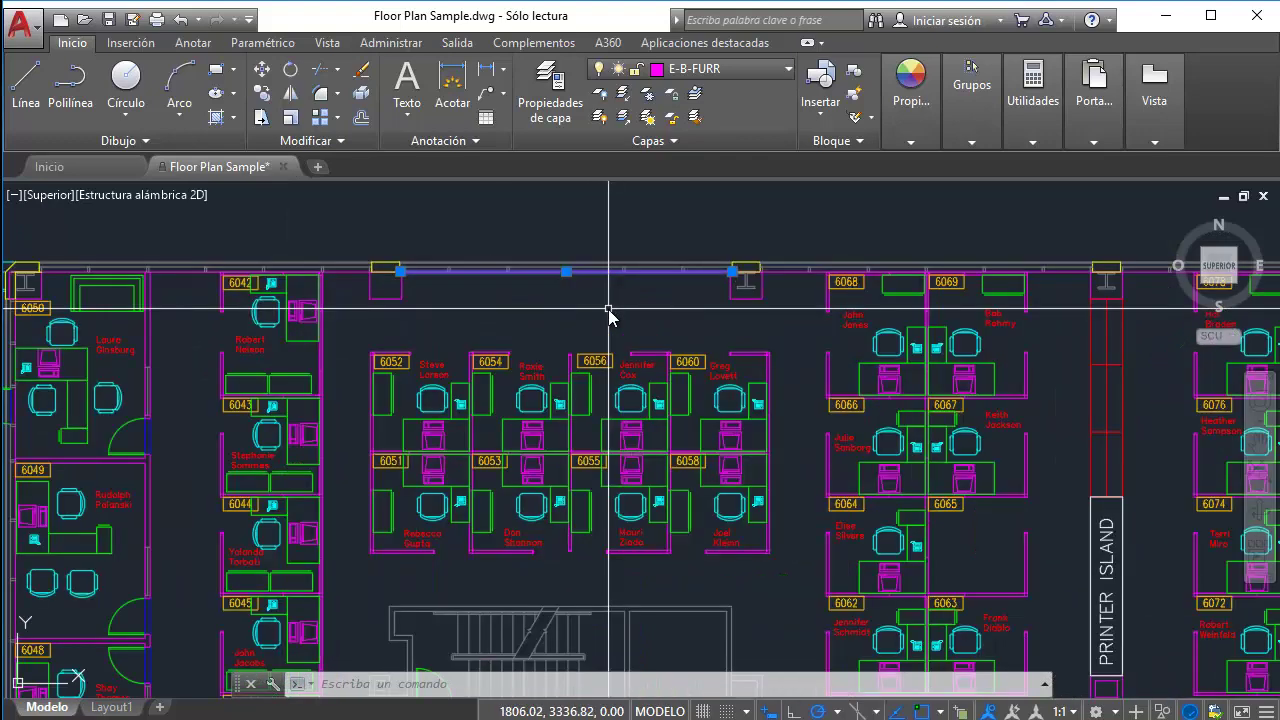
Clear the wall selection, nudge the view right, and turn off the grid with F7.
key("Escape")
middle_click_drag(608, 310, 624, 318)
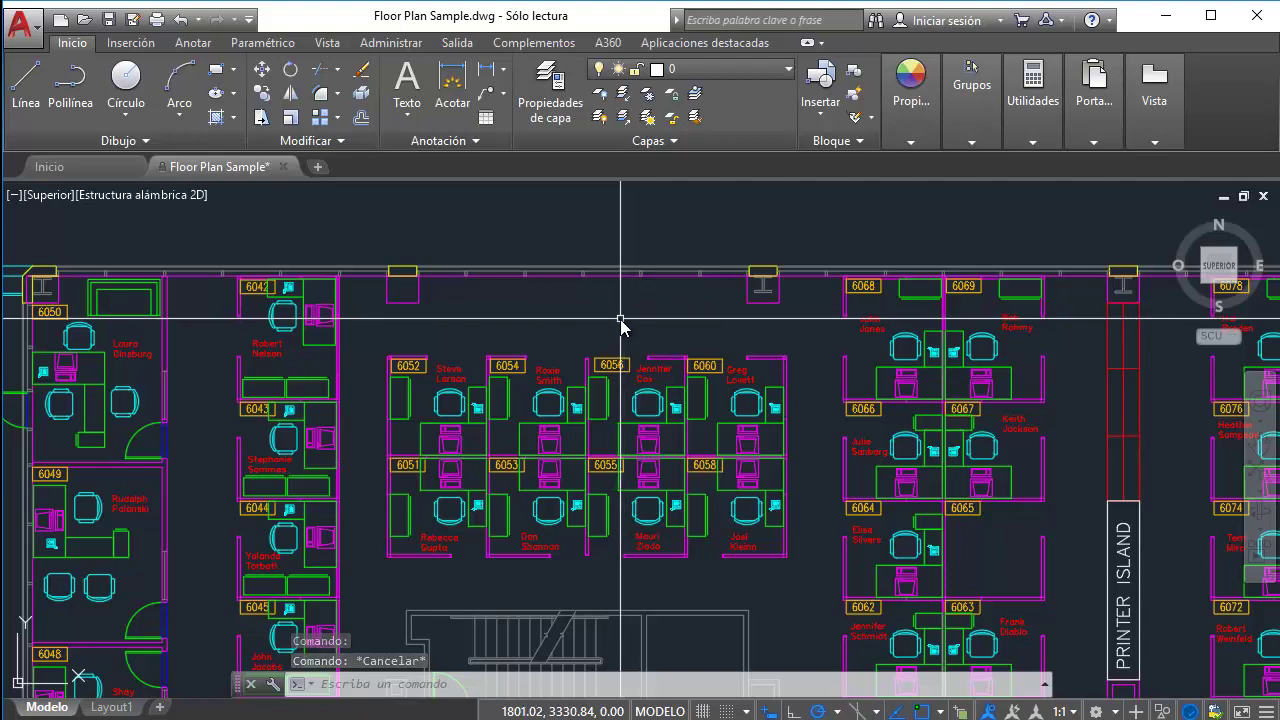
middle_click_drag(620, 320, 640, 325)
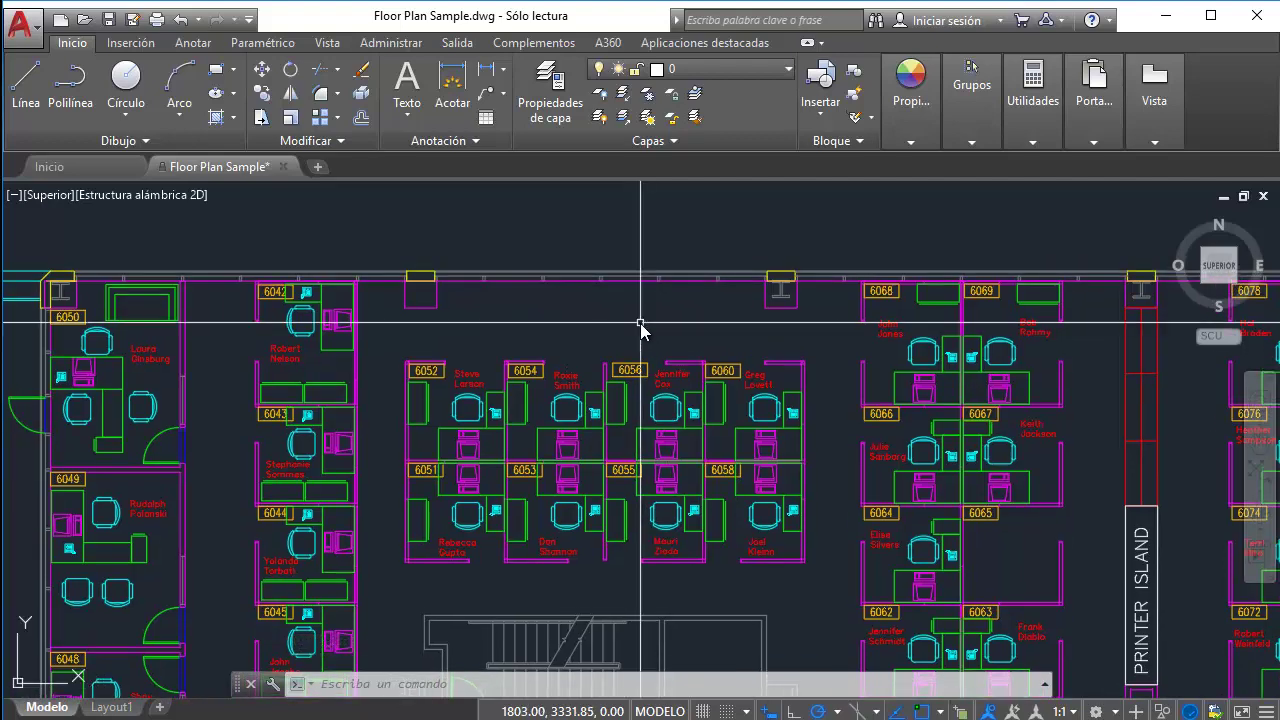
key("F7")
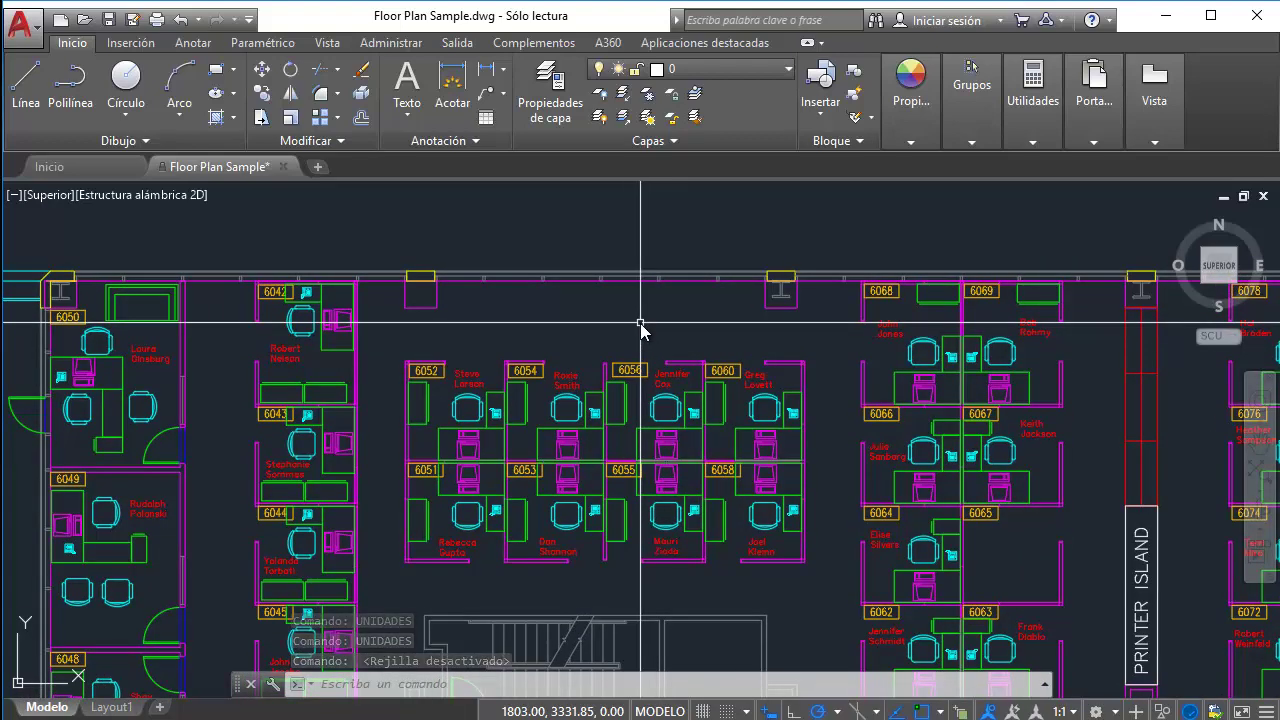